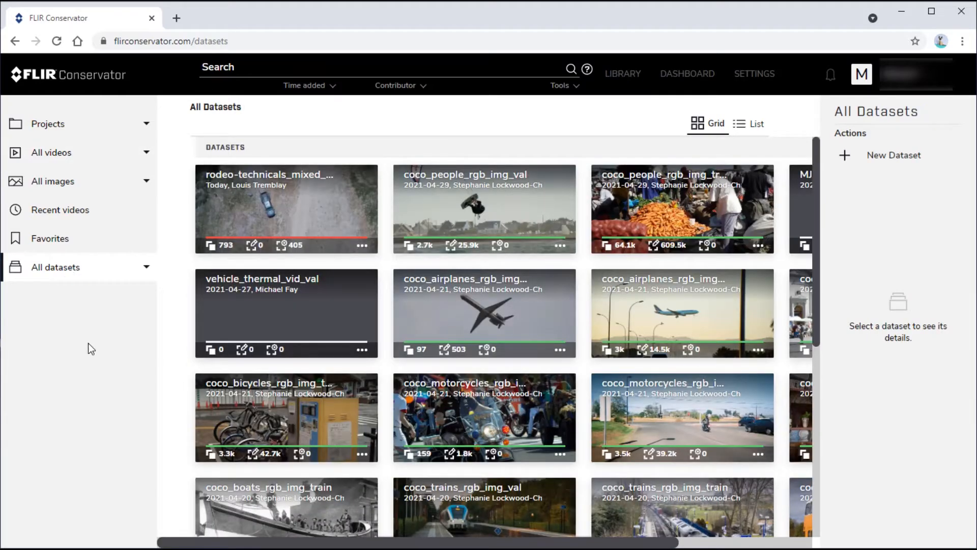
# Look at the images in the coco_motorcycles_rgb_img_val dataset, and list only the datasets owned by this account
pyautogui.click(446, 413)
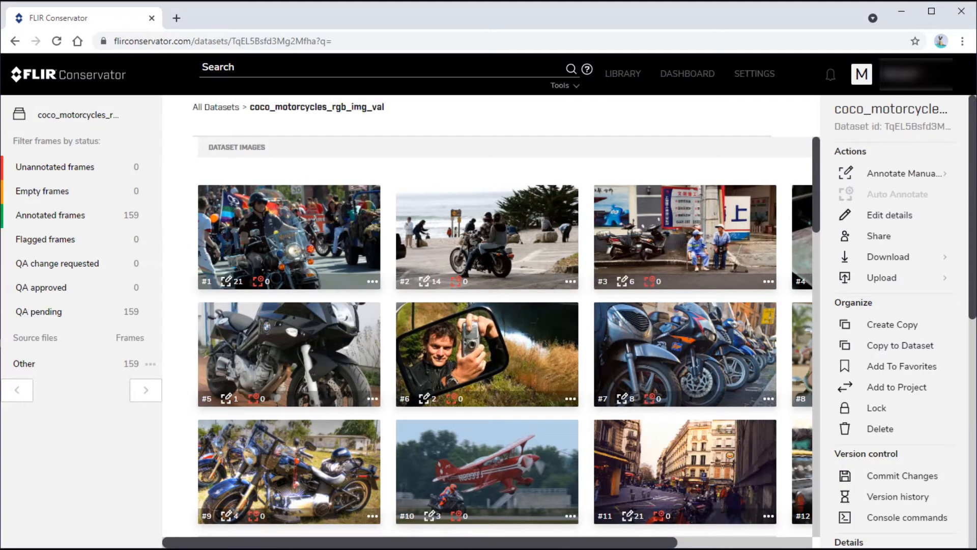
pyautogui.click(211, 108)
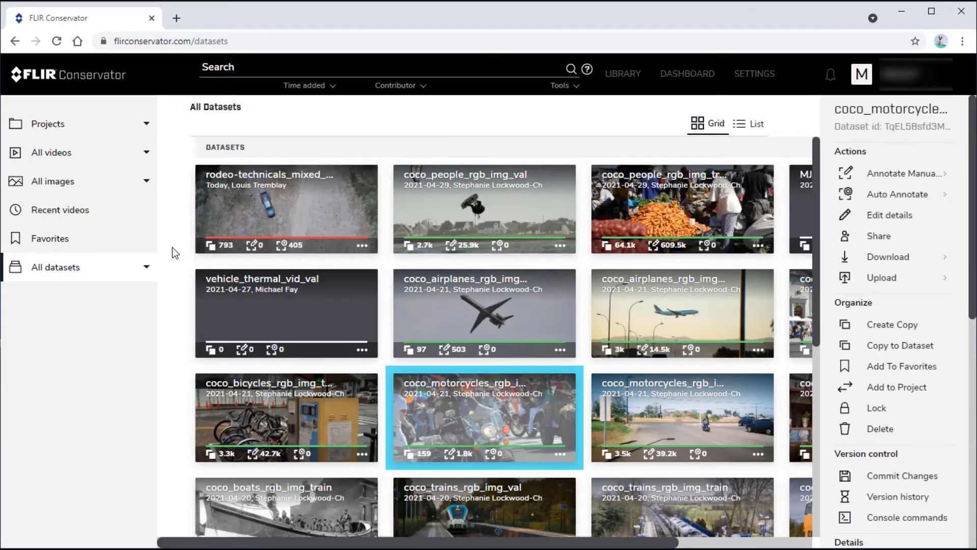
pyautogui.click(146, 267)
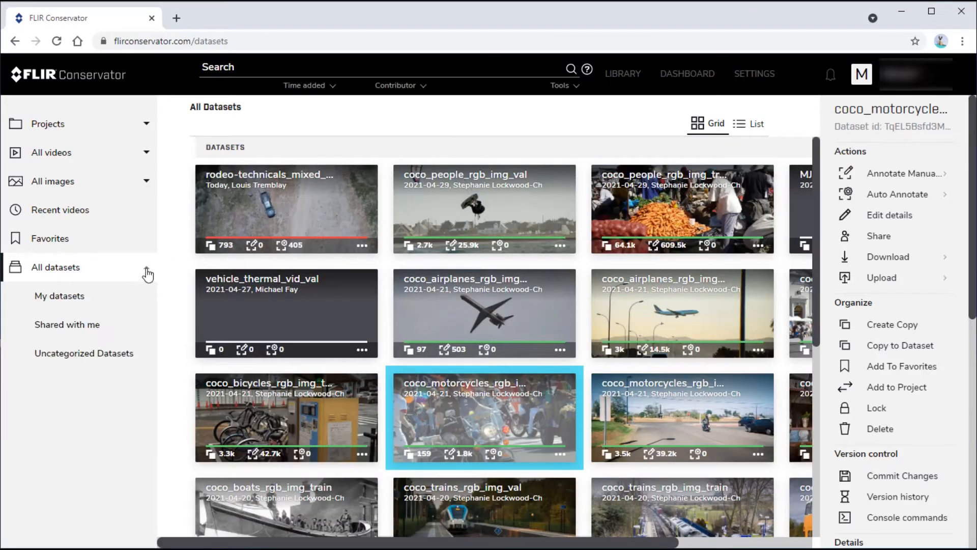
pyautogui.click(63, 305)
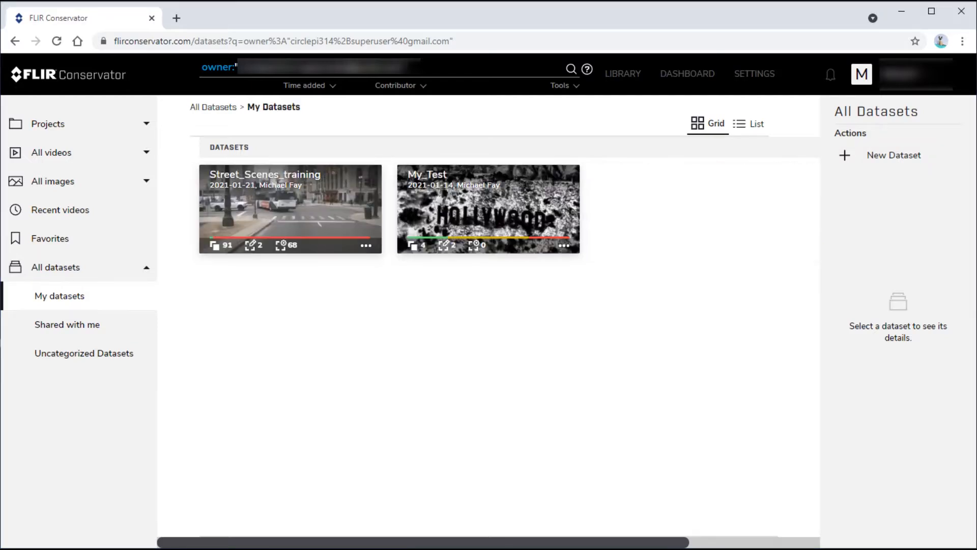
# Open the MJF_Thermal_Vehicles project from the account's own projects
pyautogui.click(146, 125)
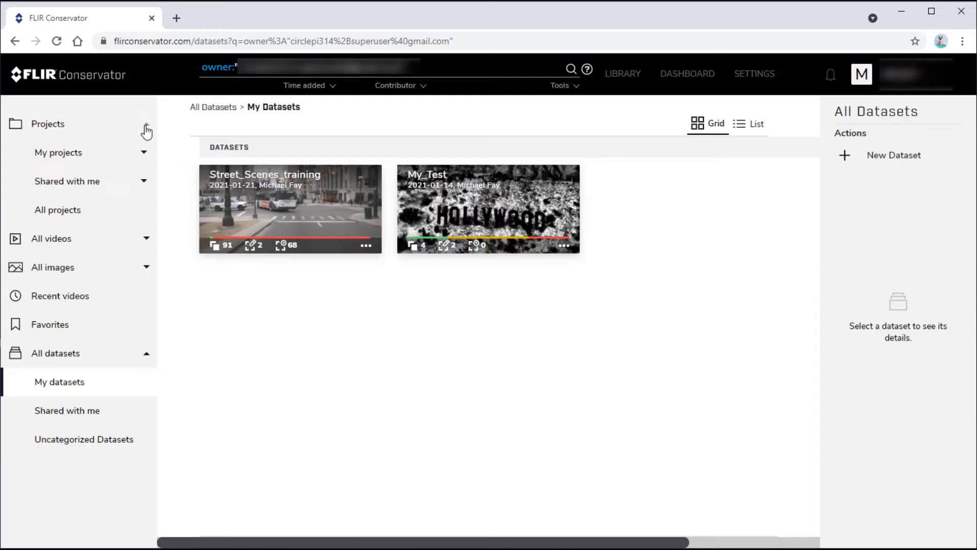
pyautogui.click(143, 153)
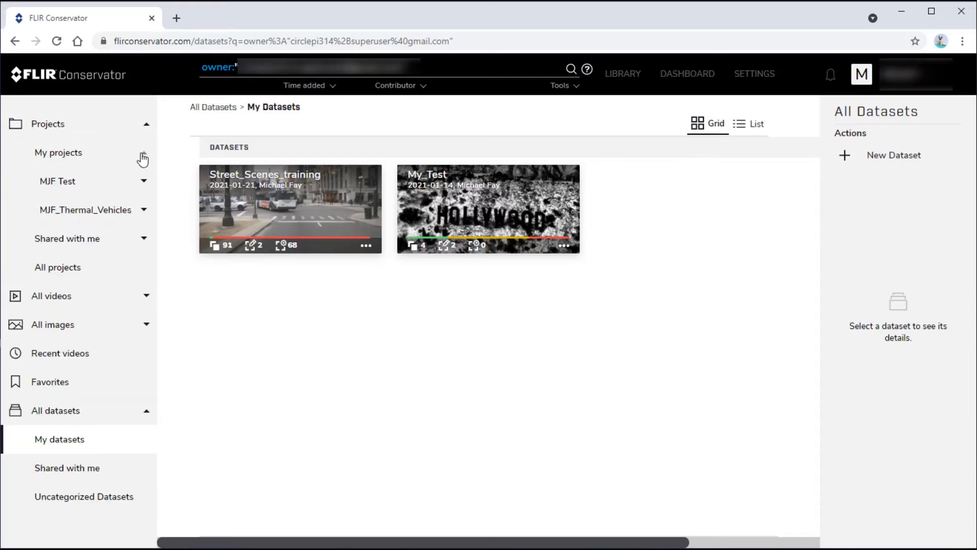
pyautogui.click(94, 211)
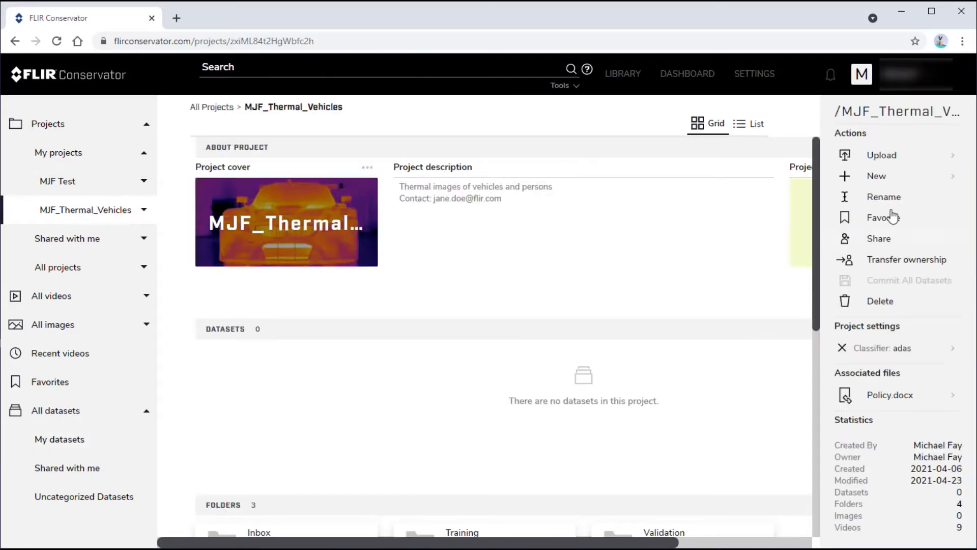
# Create a new dataset named vehicle_thermal_vid_val in the MJF_Thermal_Vehicles project
pyautogui.click(919, 180)
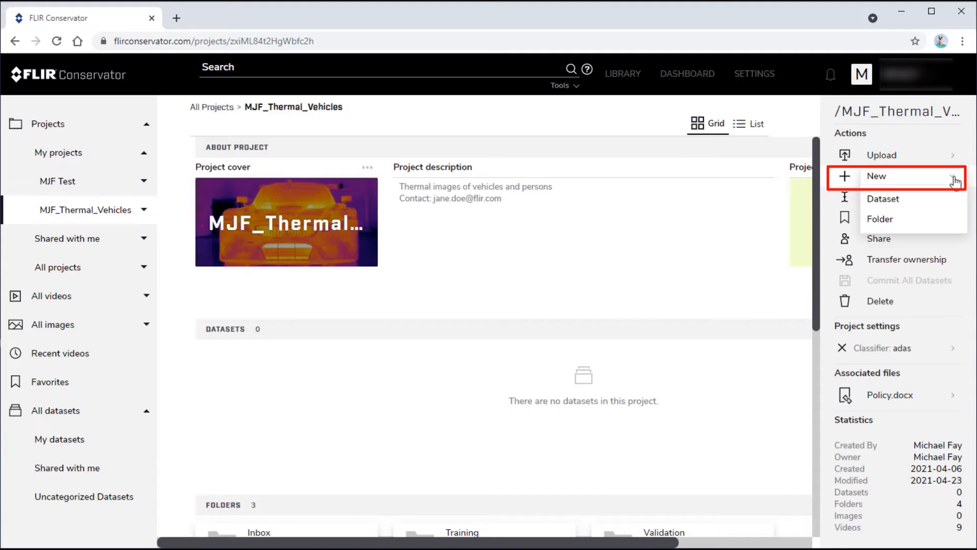
pyautogui.click(889, 204)
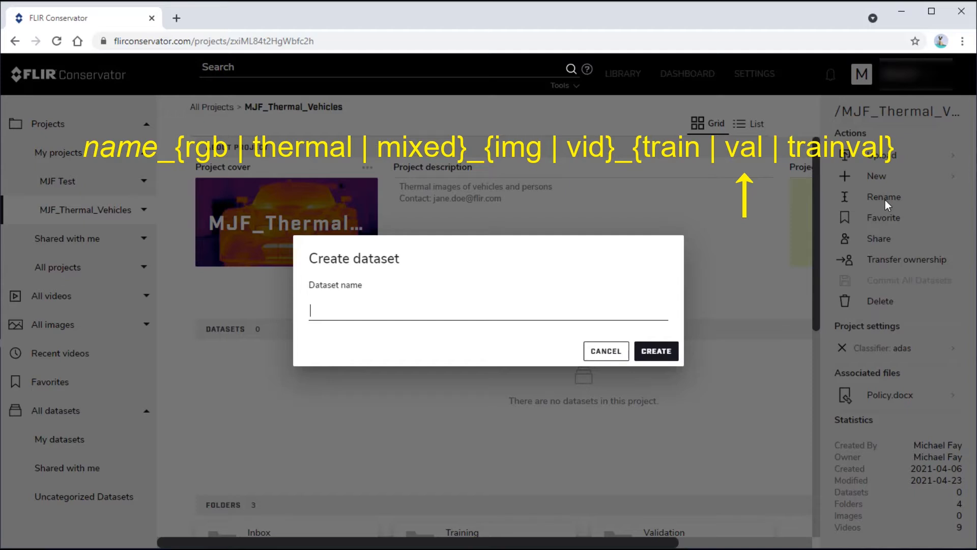
pyautogui.write('veh')
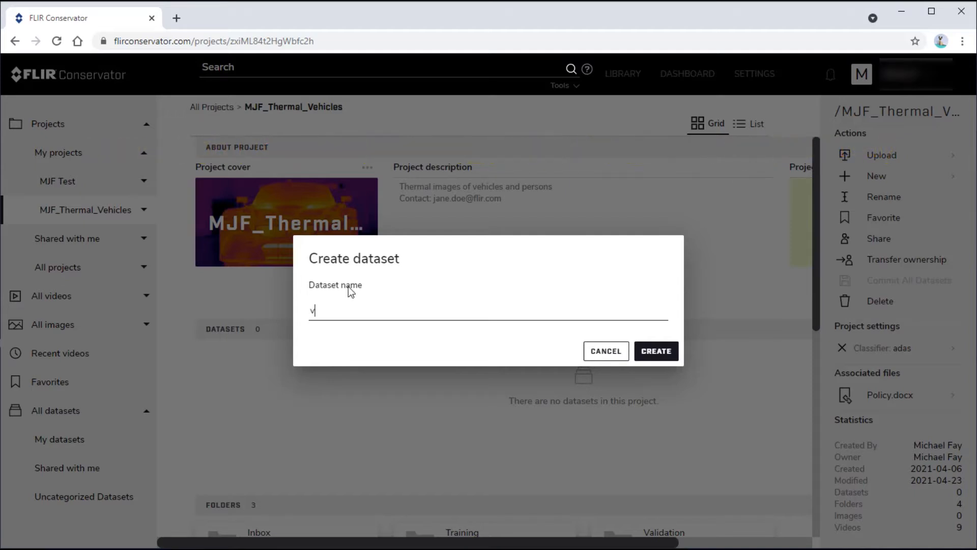
pyautogui.write('icle_')
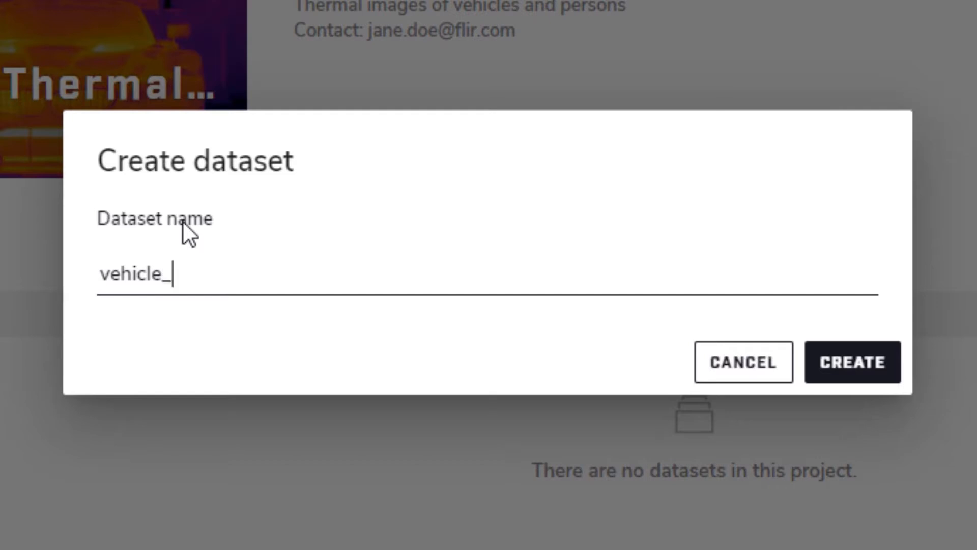
pyautogui.write('thermal_')
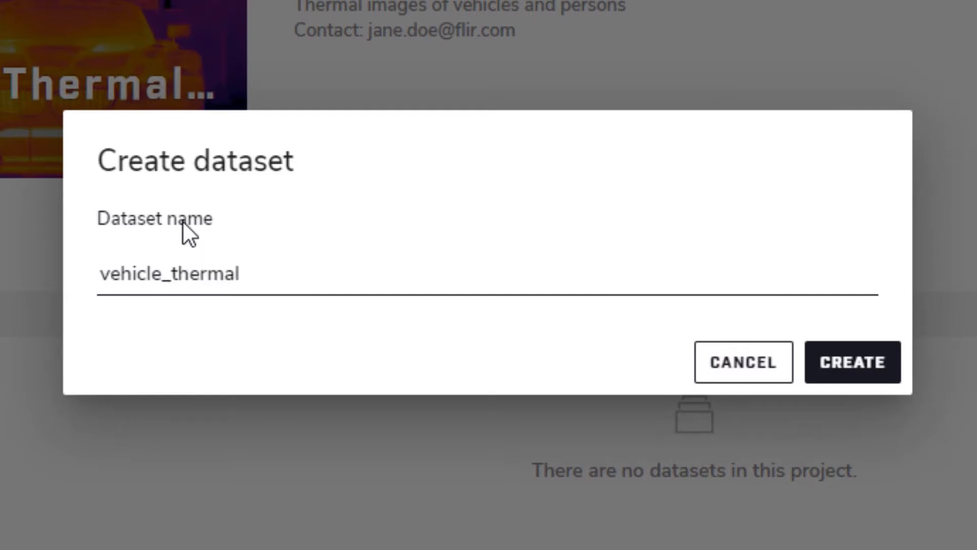
pyautogui.write('vid_val')
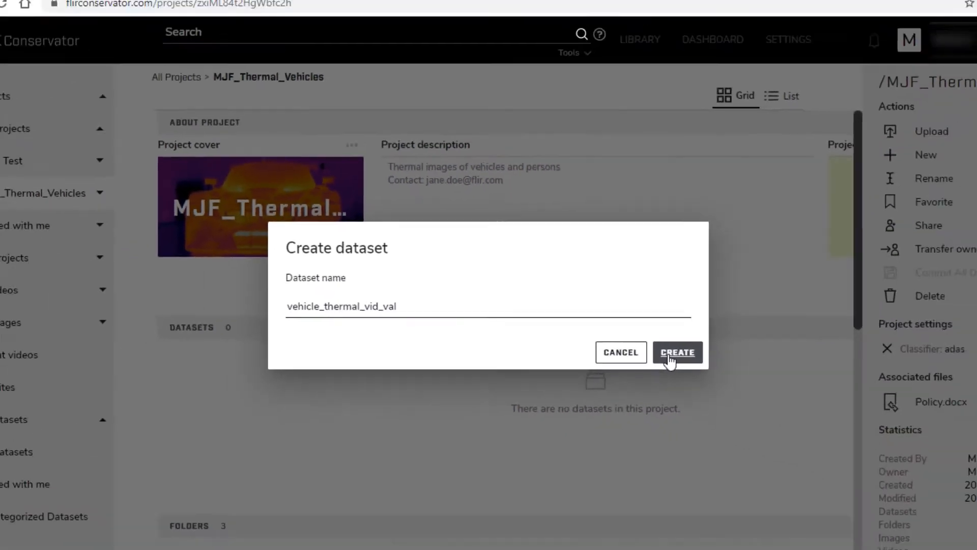
pyautogui.click(670, 356)
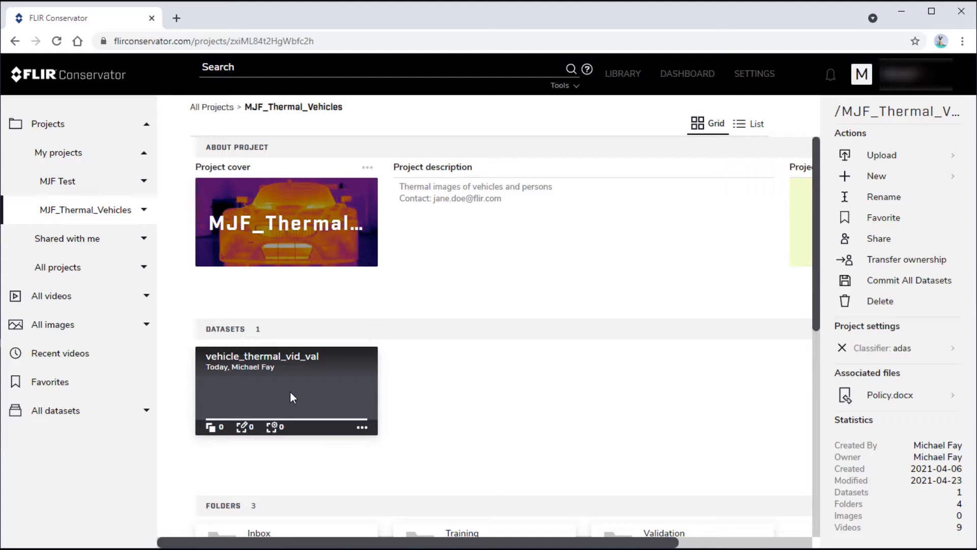
# Create a copy of the vehicle_thermal_vid_val dataset named more-vehicle_thermal_vid_val
pyautogui.click(291, 394)
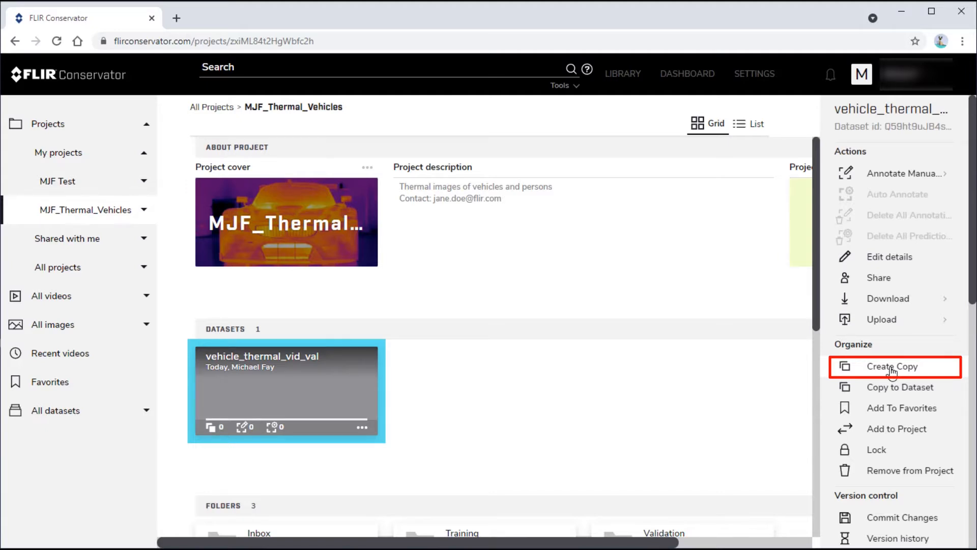
pyautogui.click(891, 367)
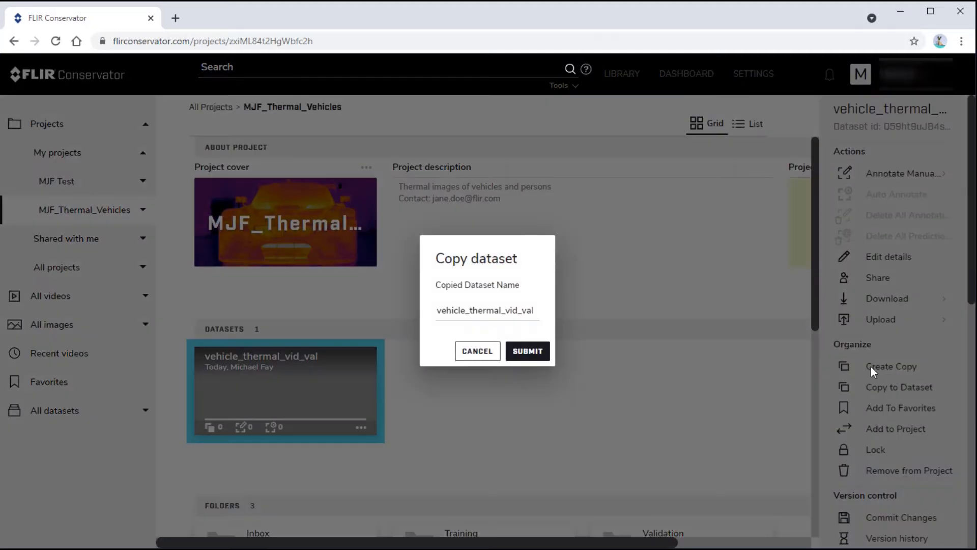
pyautogui.click(442, 310)
pyautogui.write('more-')
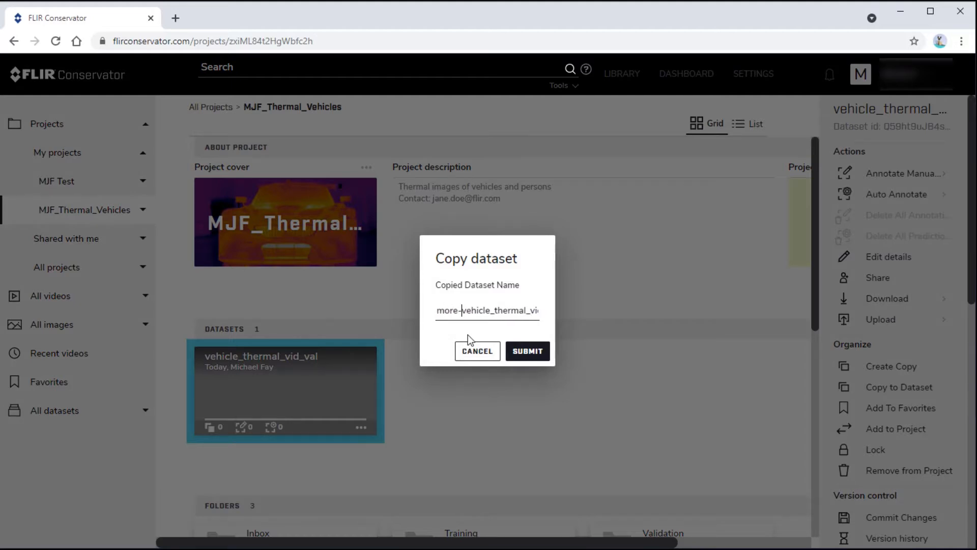
pyautogui.click(522, 351)
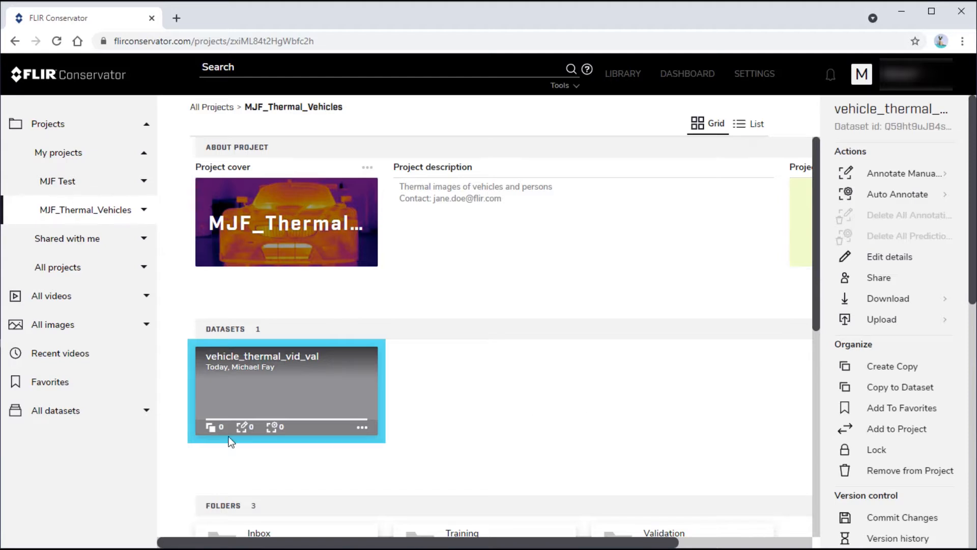
# Find more-vehicle_thermal_vid_val among the uncategorized datasets and add it to the /MJF_Thermal_Vehicles project
pyautogui.click(146, 412)
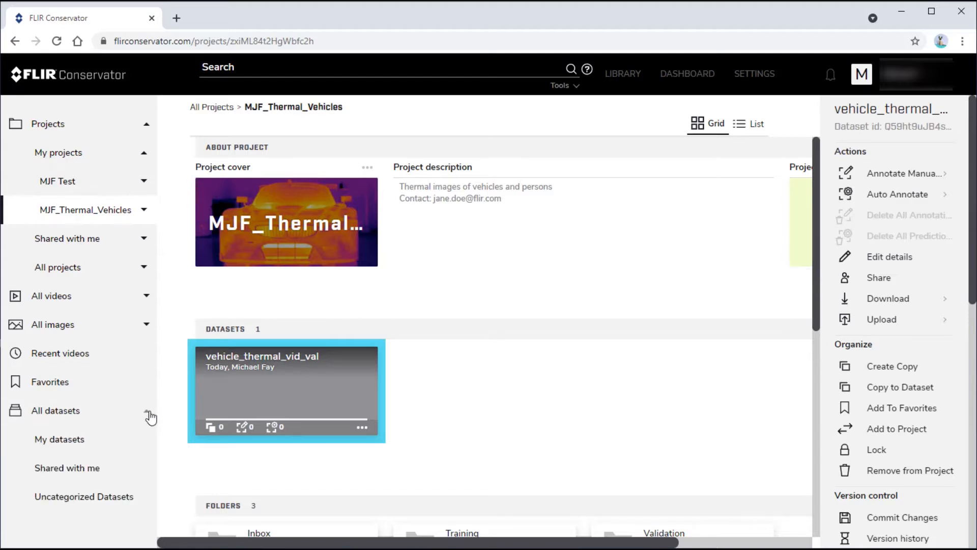
pyautogui.click(106, 501)
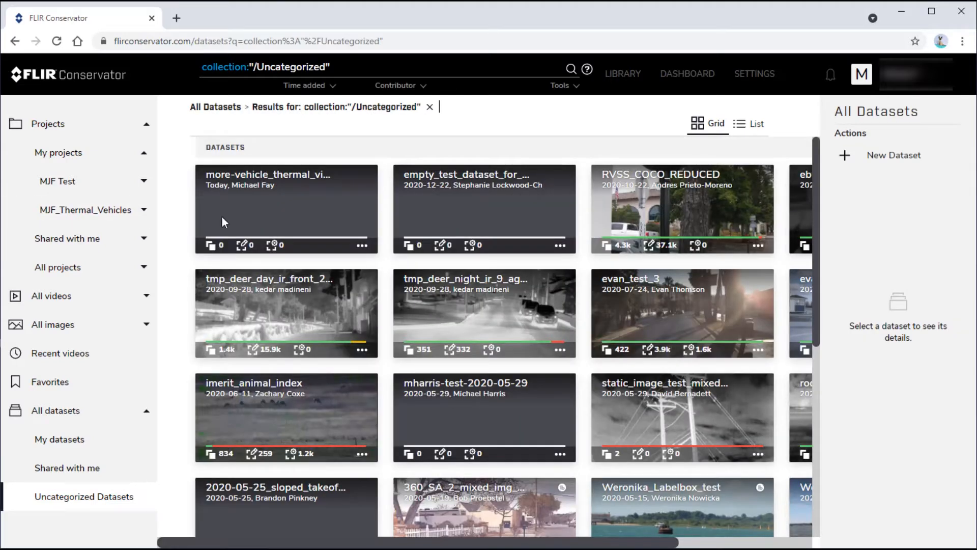
pyautogui.click(278, 191)
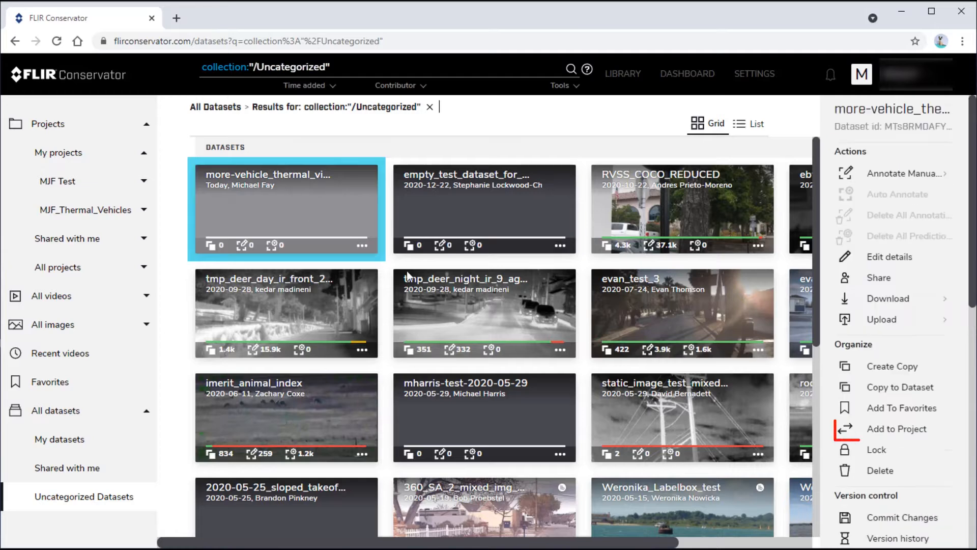
pyautogui.click(909, 434)
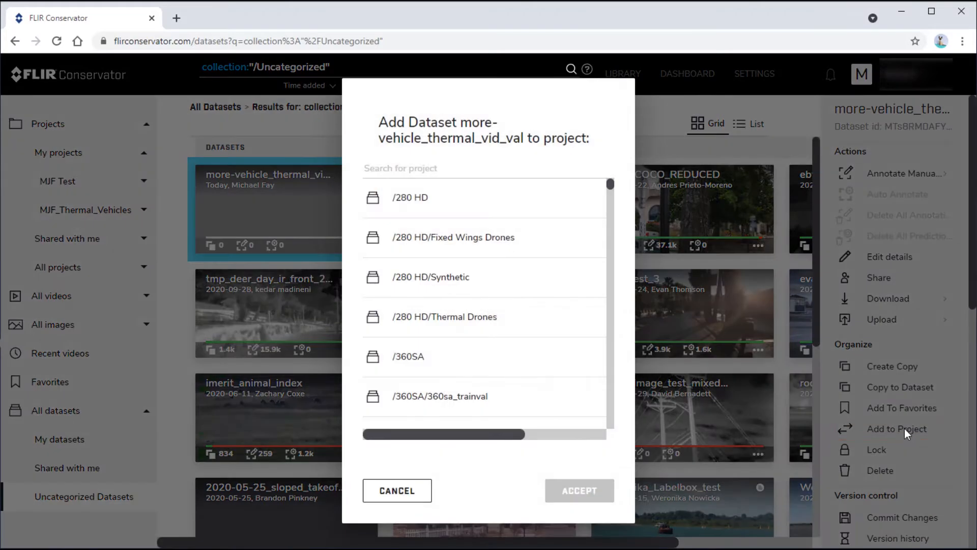
pyautogui.click(423, 173)
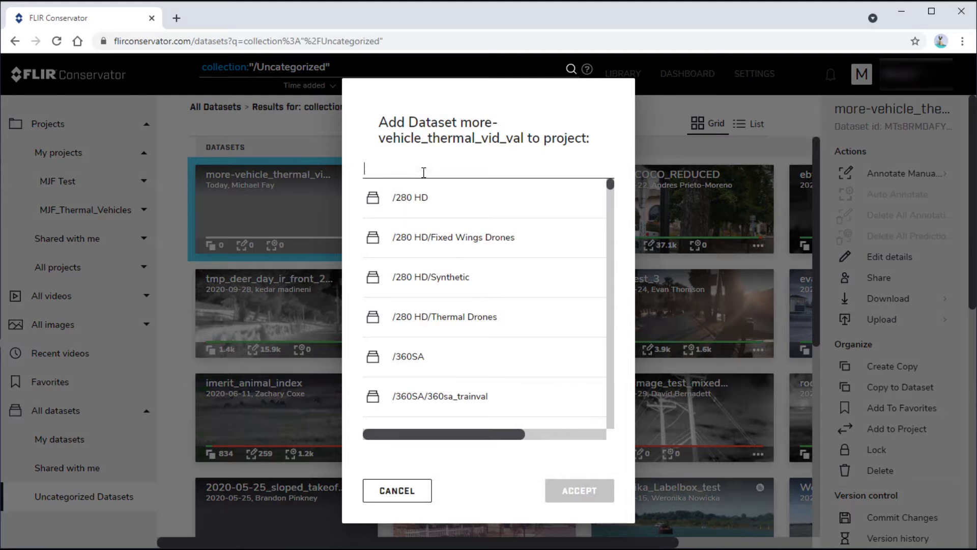
pyautogui.write('MJF')
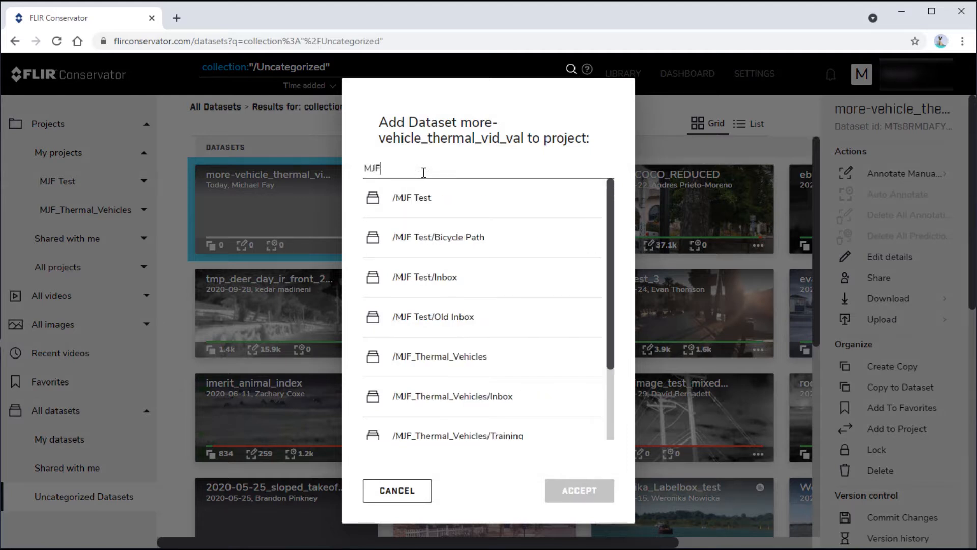
pyautogui.write('_')
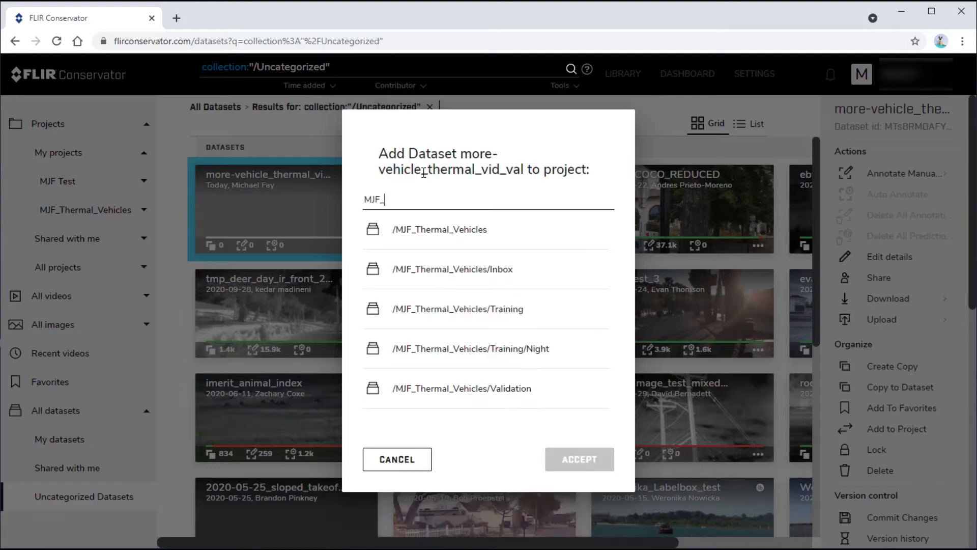
pyautogui.write('Thermal')
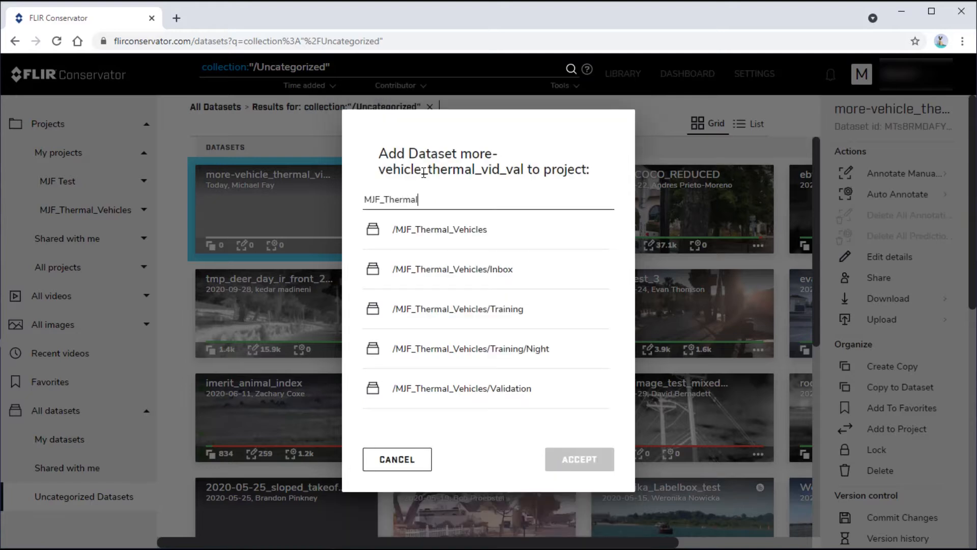
pyautogui.click(458, 229)
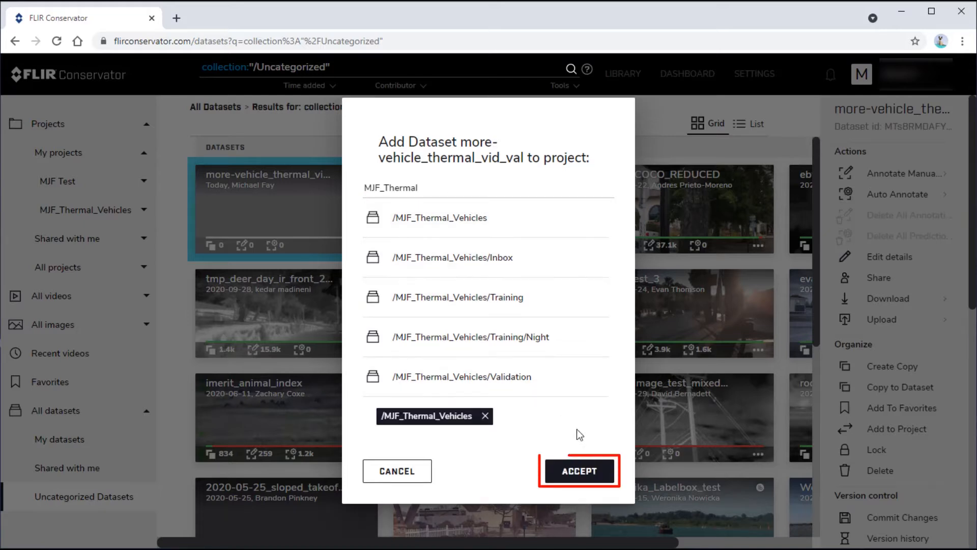
pyautogui.click(580, 471)
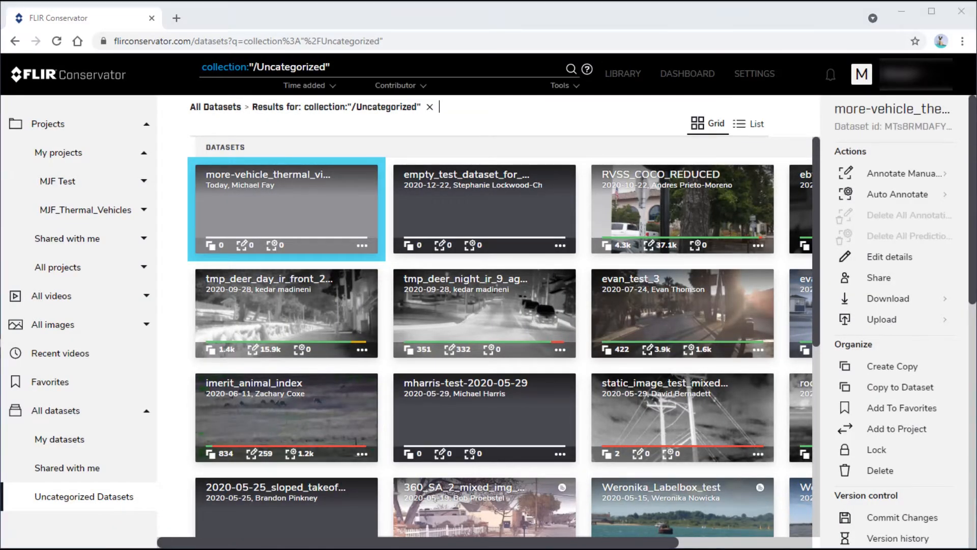
# Remove the more-vehicle_thermal_vid_val dataset from the MJF_Thermal_Vehicles project
pyautogui.click(81, 209)
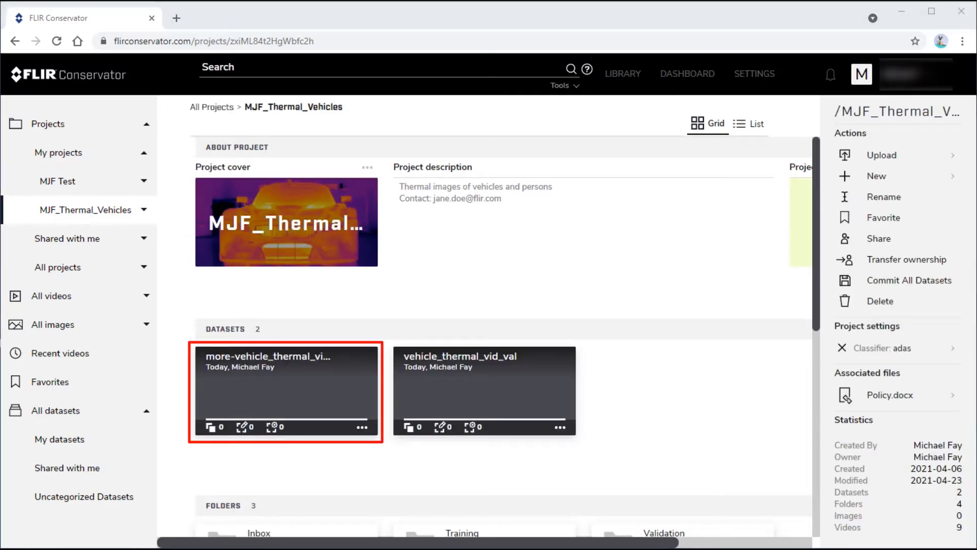
pyautogui.click(297, 383)
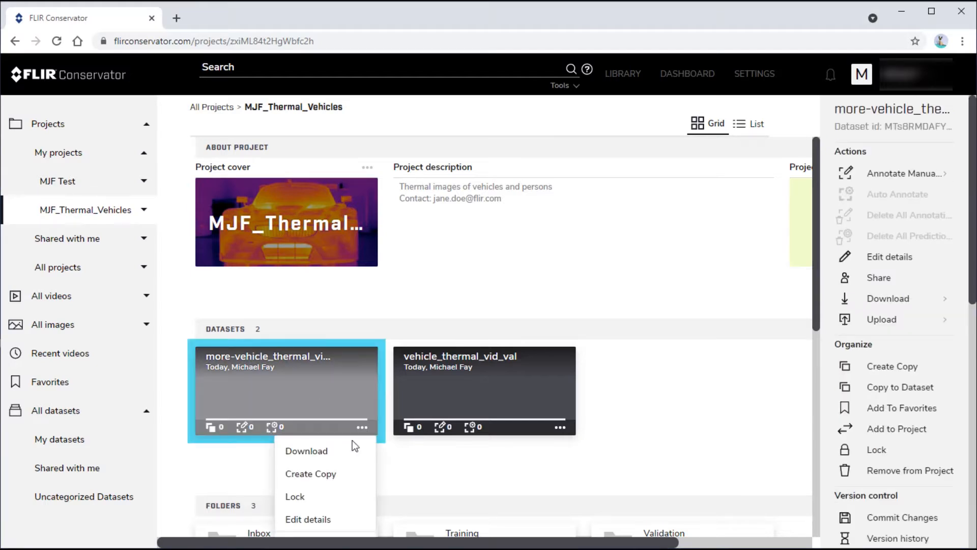
pyautogui.scroll(-2, 339, 514)
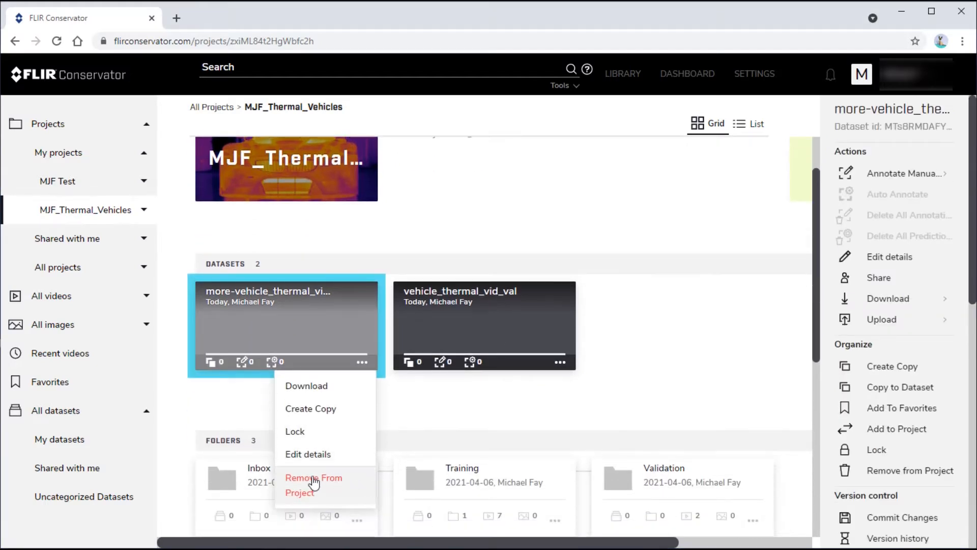
pyautogui.click(313, 482)
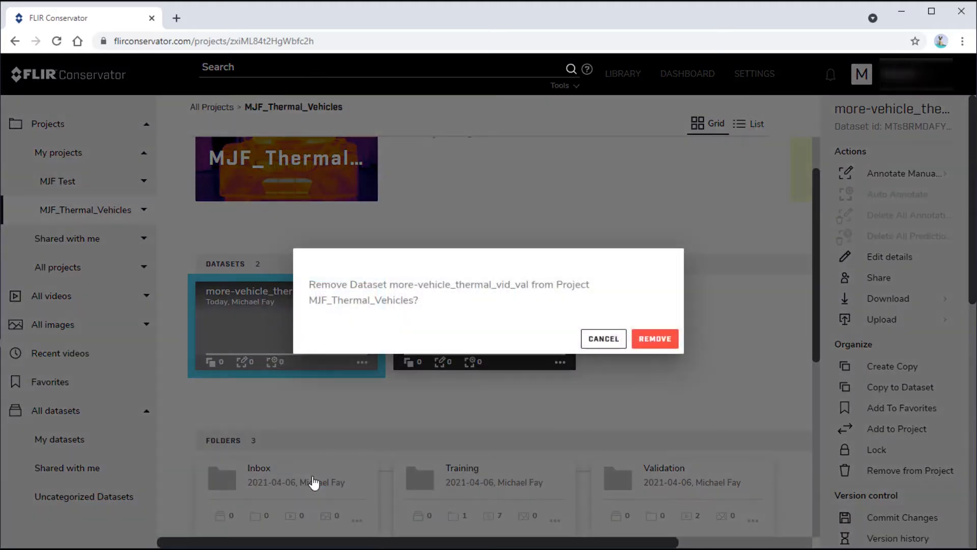
pyautogui.click(656, 338)
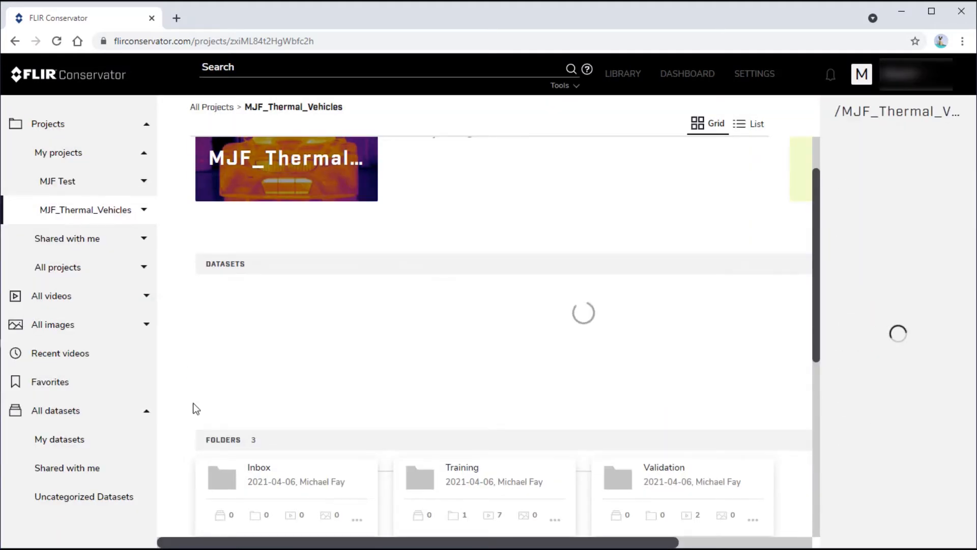
# Delete the more-vehicle_thermal_vid_val dataset from the uncategorized datasets
pyautogui.click(94, 500)
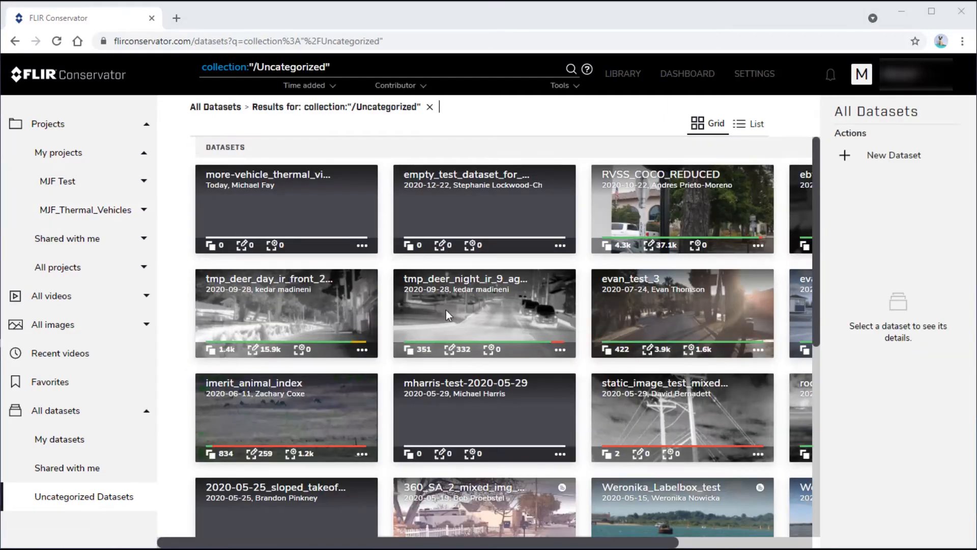
pyautogui.click(362, 246)
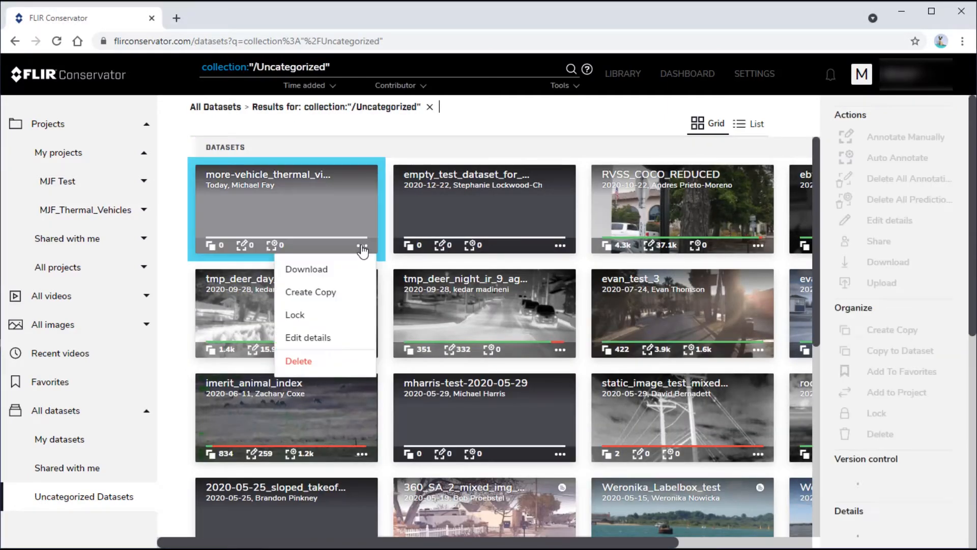
pyautogui.click(303, 361)
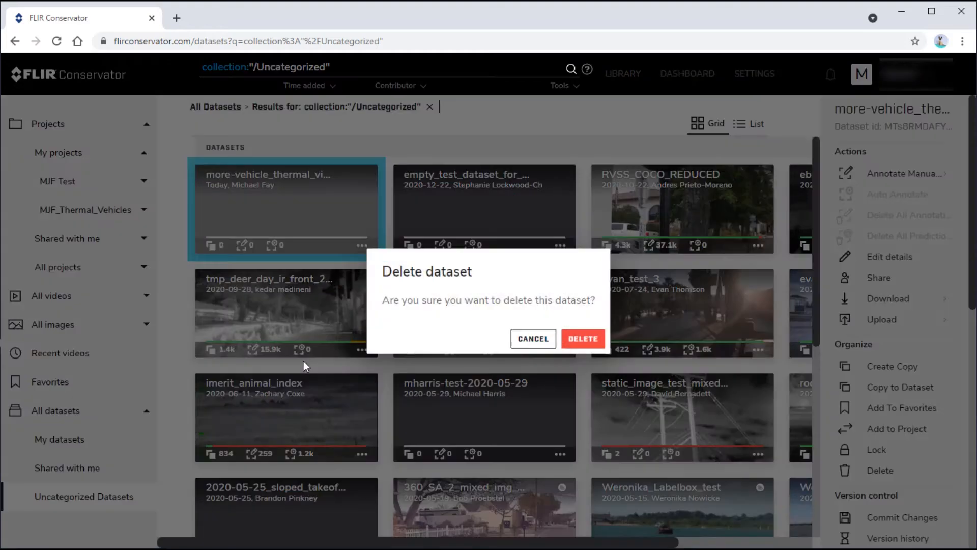
pyautogui.click(582, 338)
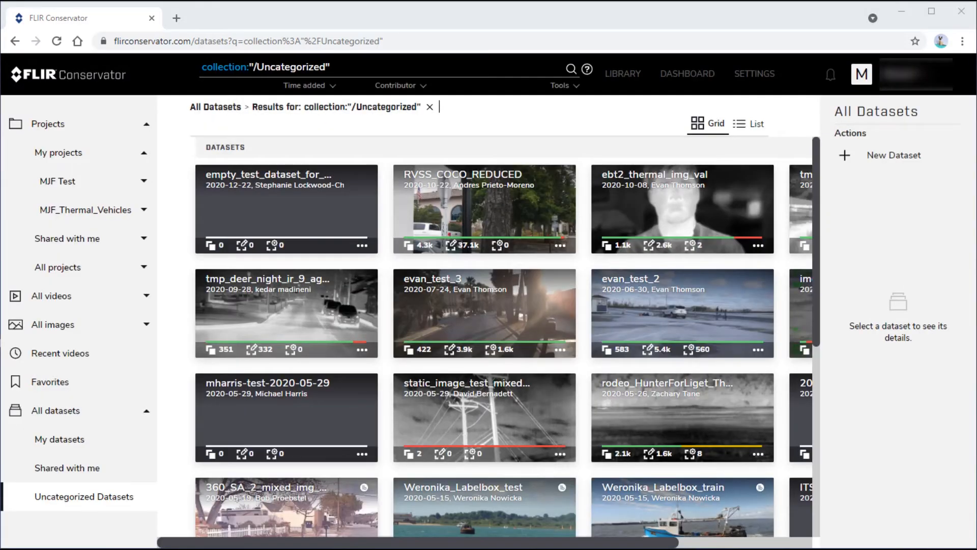
# Move the My_Test dataset from the MJF Test project to the Validation folder of MJF_Thermal_Vehicles
pyautogui.click(54, 185)
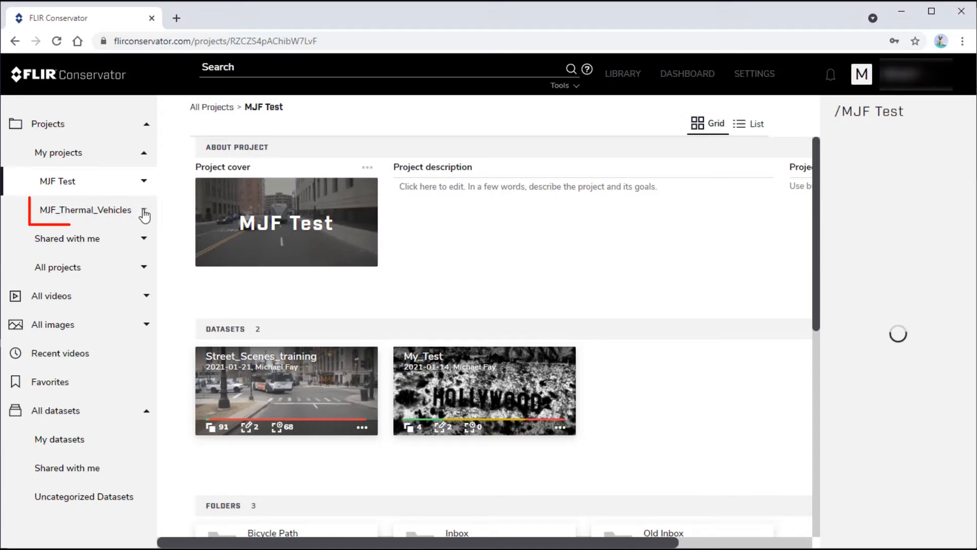
pyautogui.click(145, 214)
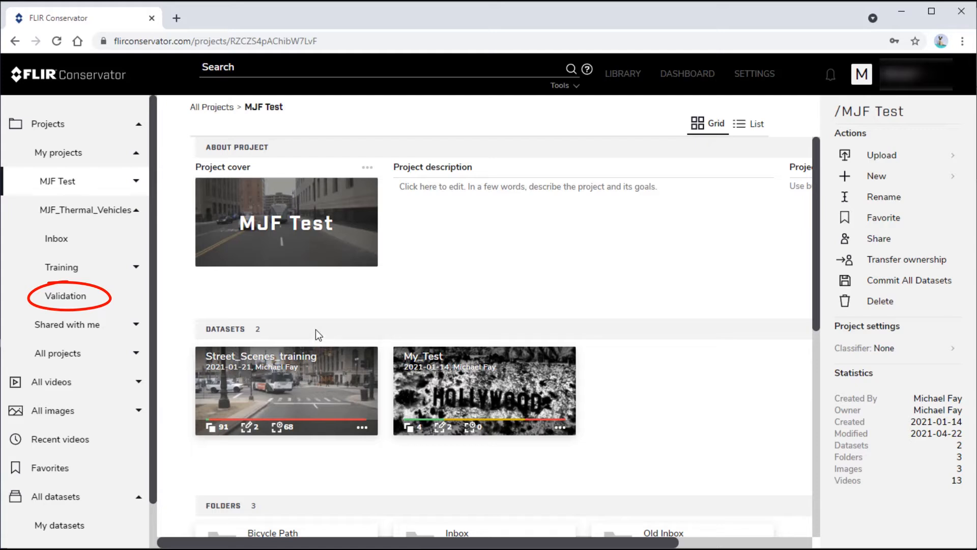
pyautogui.moveTo(458, 385)
pyautogui.mouseDown()
pyautogui.moveTo(188, 301)
pyautogui.moveTo(80, 301)
pyautogui.mouseUp()
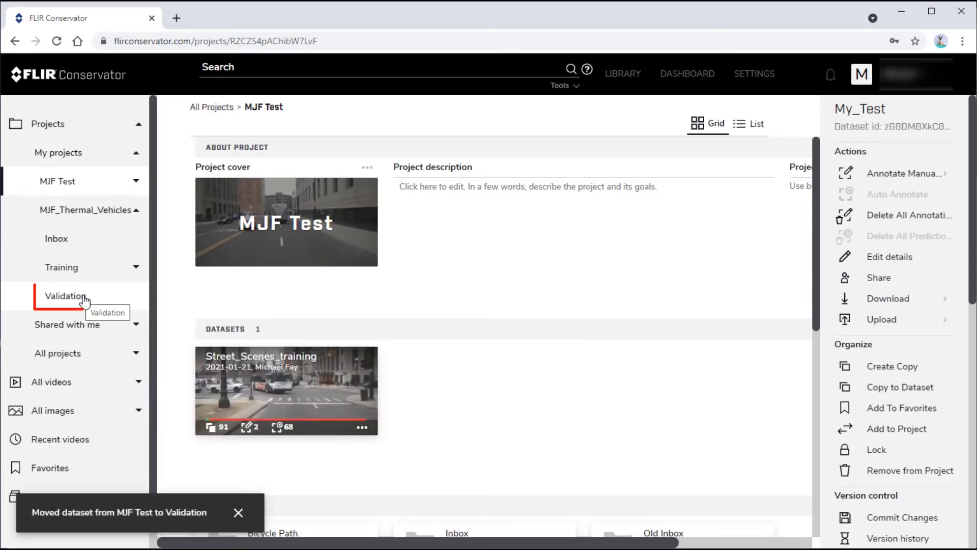
# Add the My_Test dataset in the Validation folder to the /MJF Test project as well
pyautogui.click(84, 300)
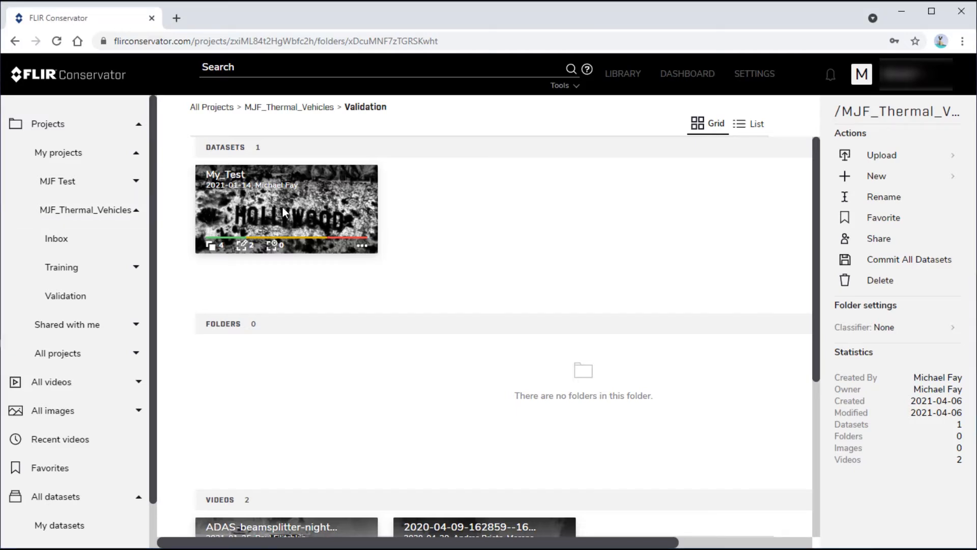
pyautogui.click(283, 206)
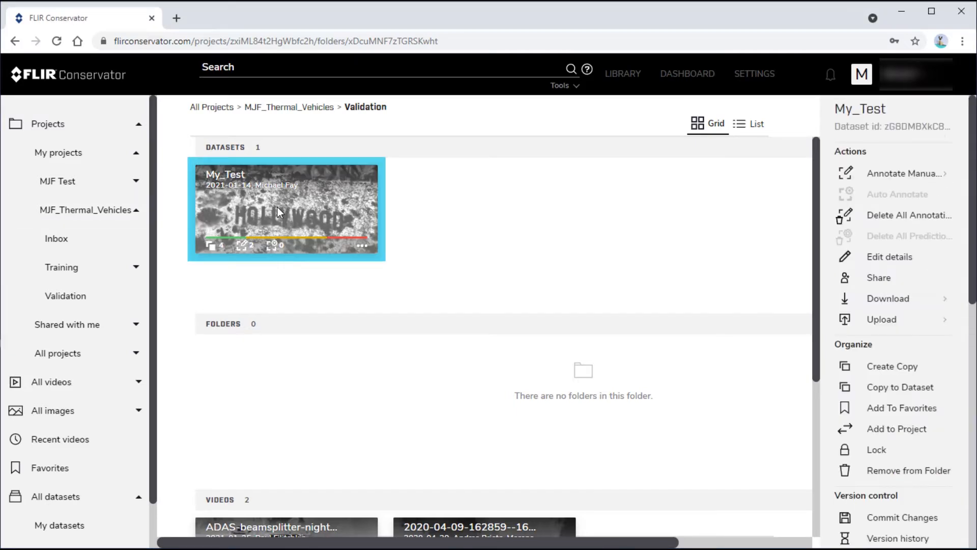
pyautogui.click(882, 430)
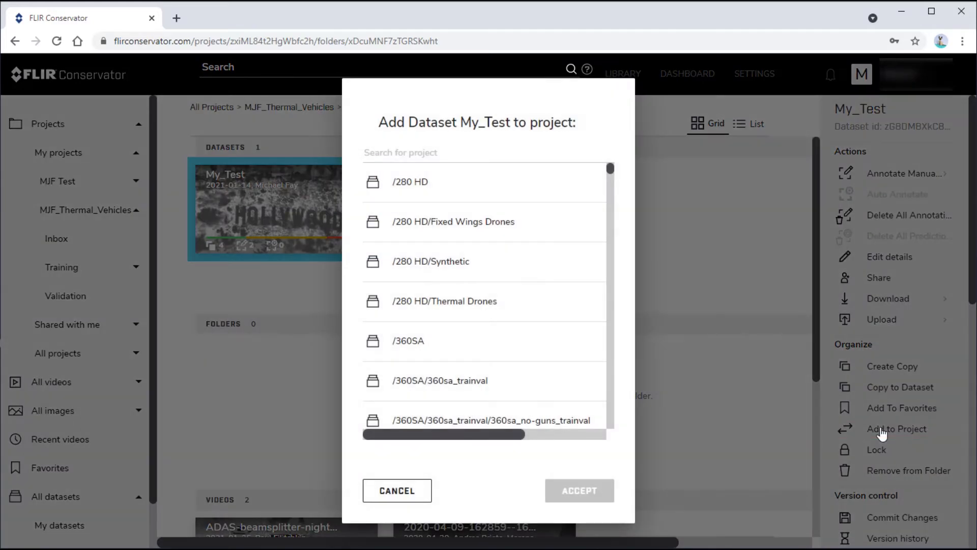
pyautogui.click(444, 152)
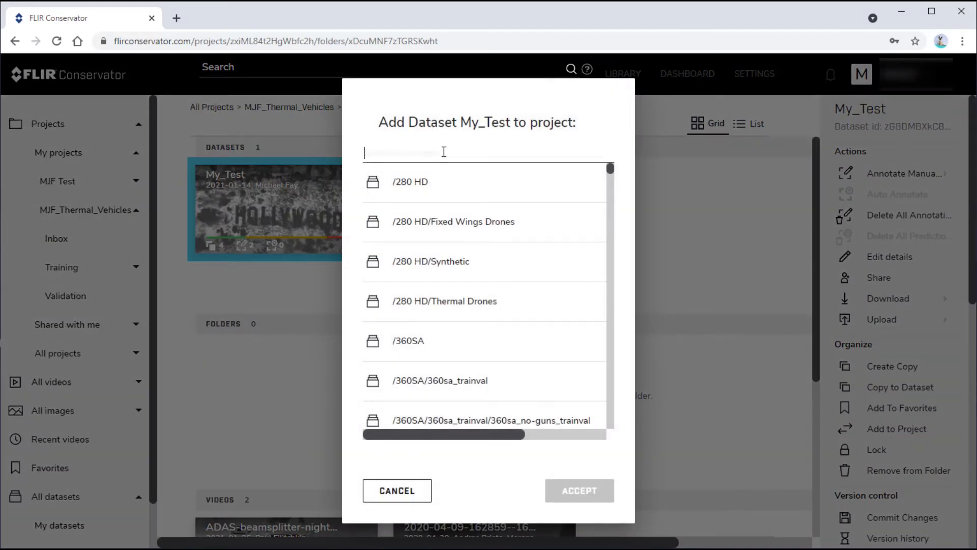
pyautogui.write('MJF')
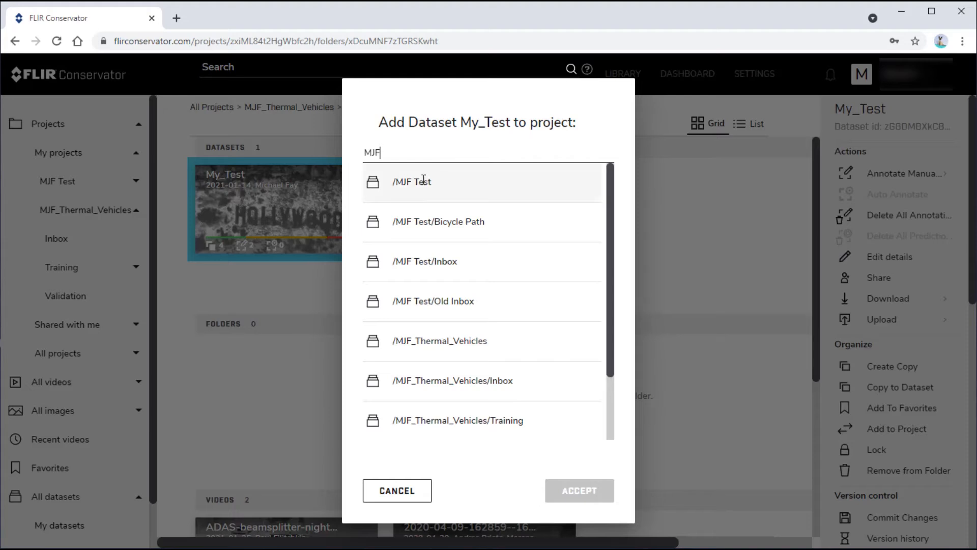
pyautogui.click(422, 181)
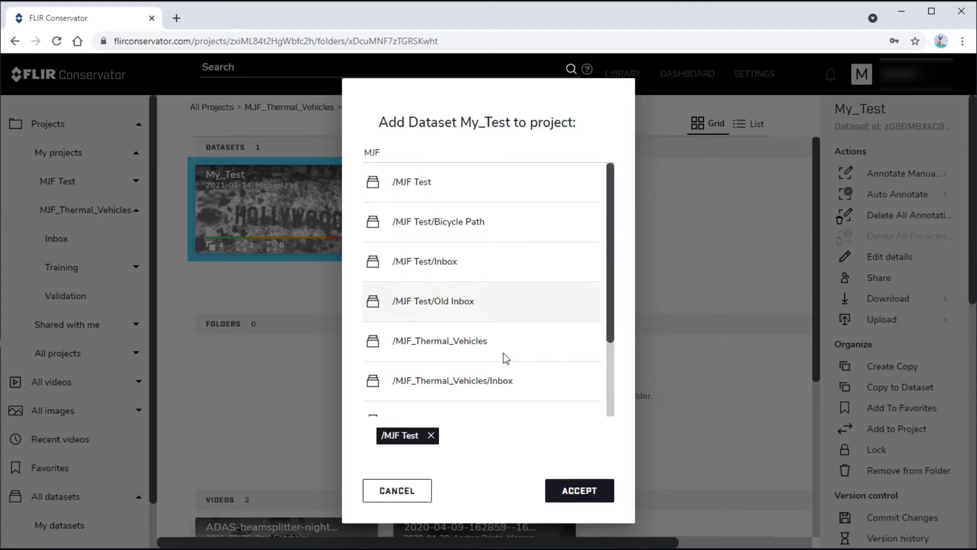
pyautogui.click(577, 491)
# Review the sharing permissions of the My_Test dataset in the MJF Test project without changing them
pyautogui.click(66, 185)
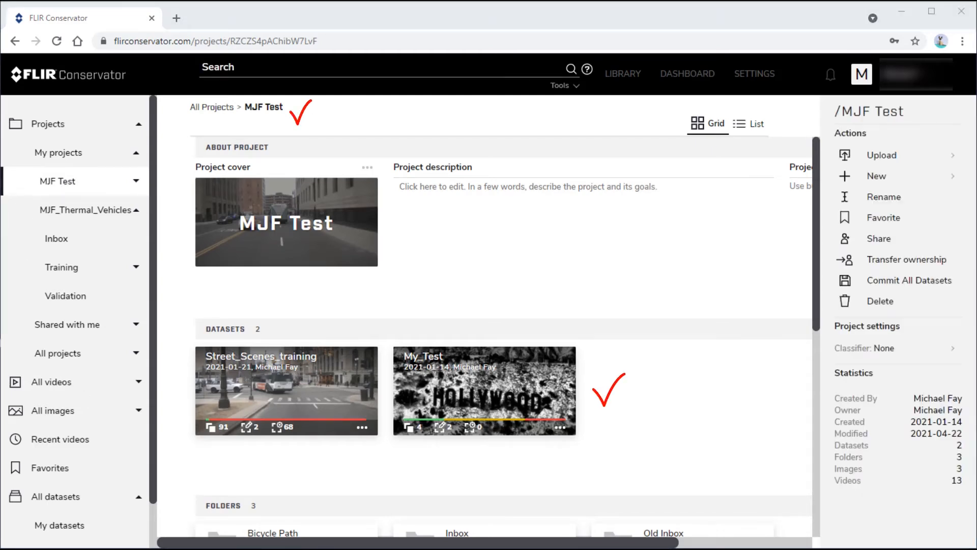
pyautogui.click(468, 386)
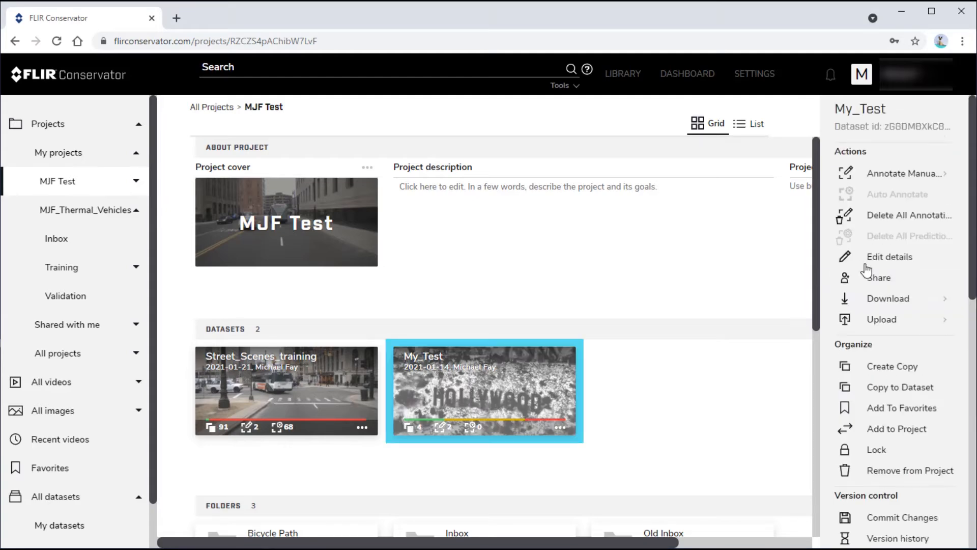
pyautogui.click(879, 280)
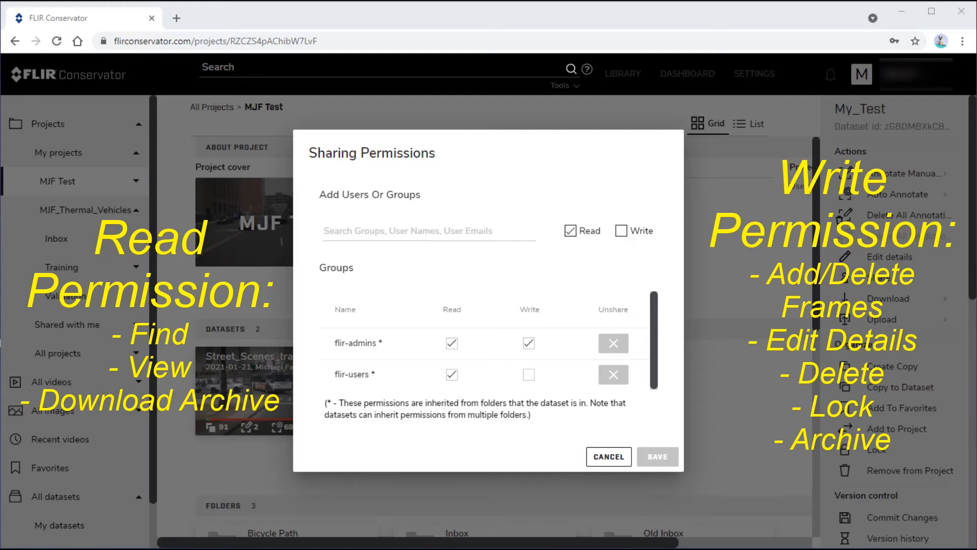
pyautogui.click(605, 459)
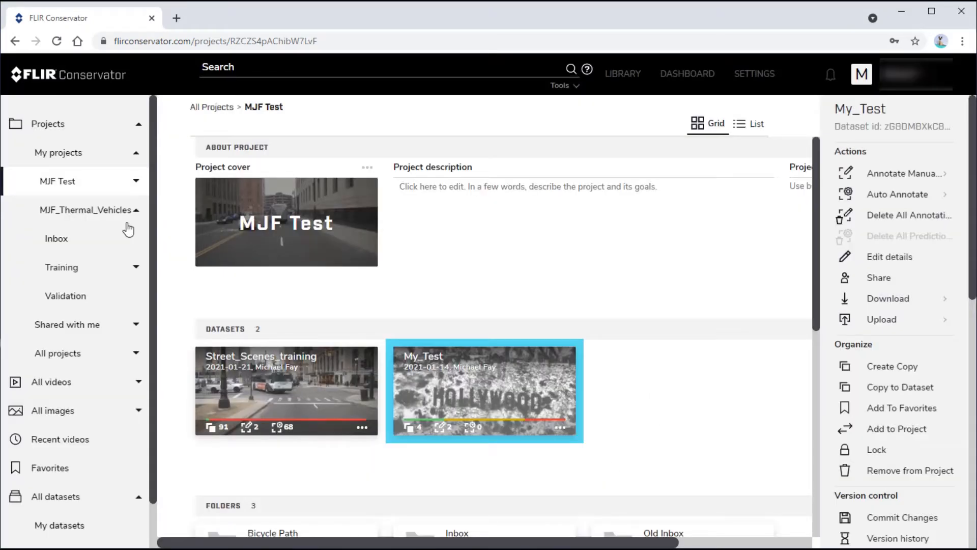
# Share the vehicle_thermal_vid_val dataset in MJF_Thermal_Vehicles with the flir-annotators group, granting Read permission
pyautogui.click(72, 207)
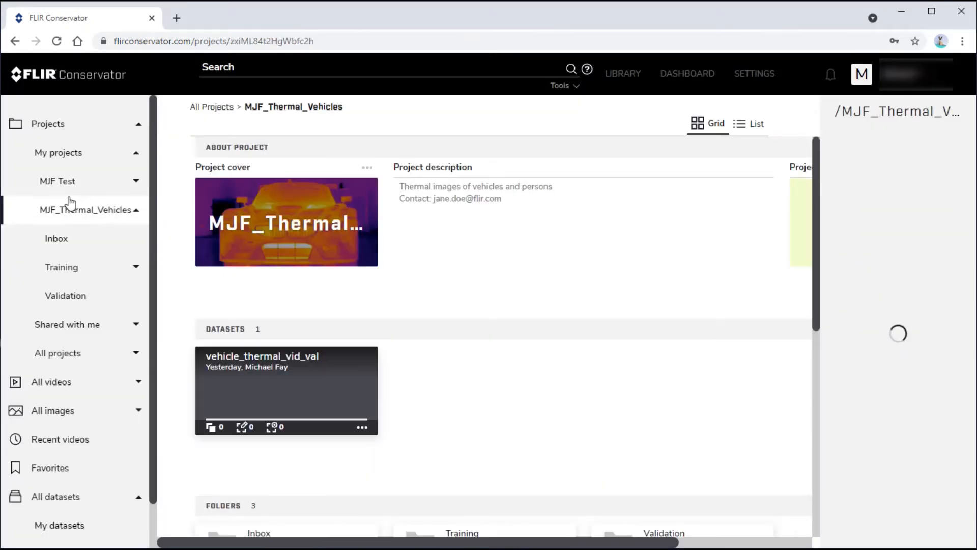
pyautogui.click(264, 388)
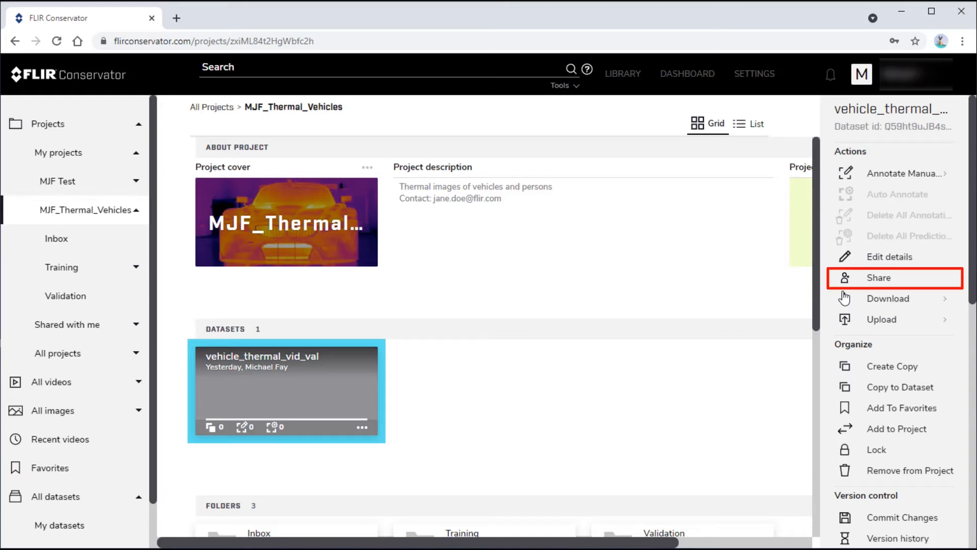
pyautogui.click(879, 279)
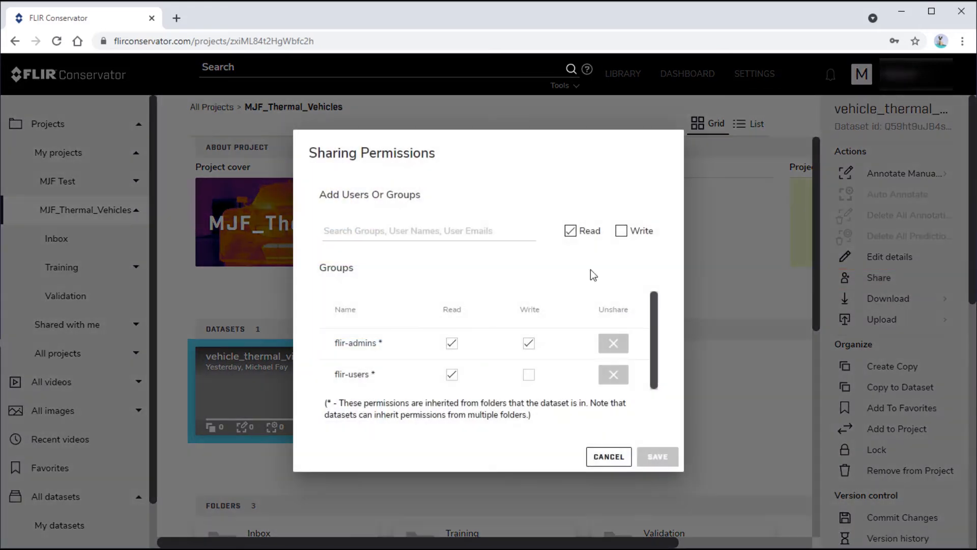
pyautogui.click(418, 234)
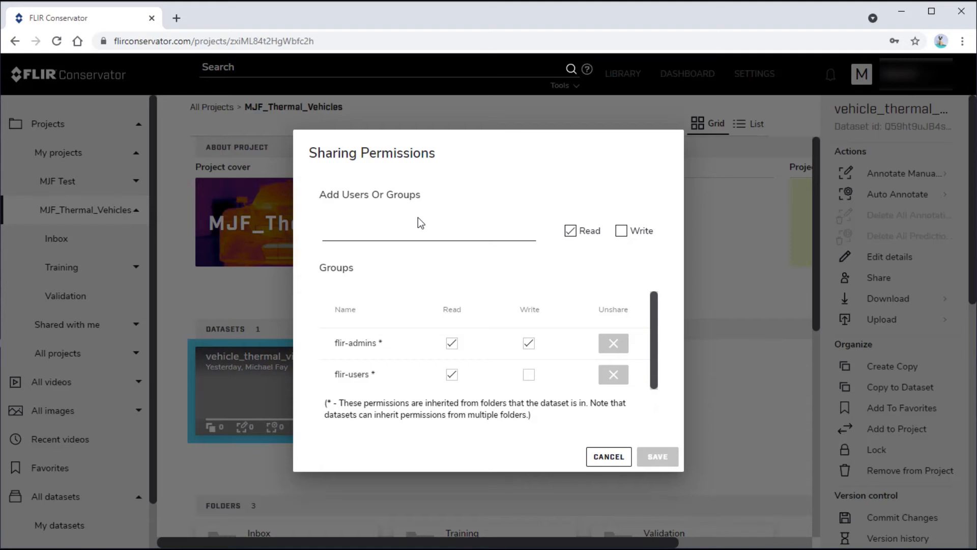
pyautogui.write('flir-anno')
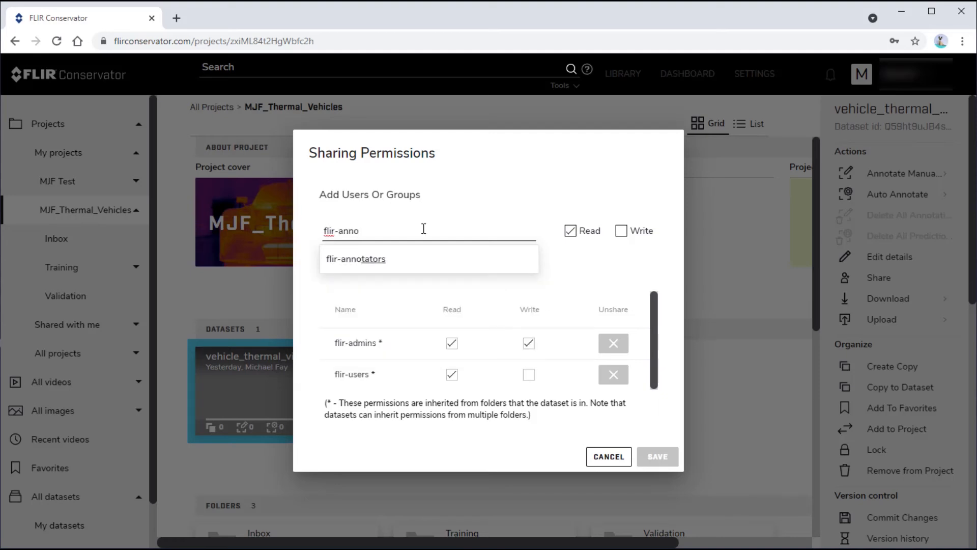
pyautogui.click(378, 259)
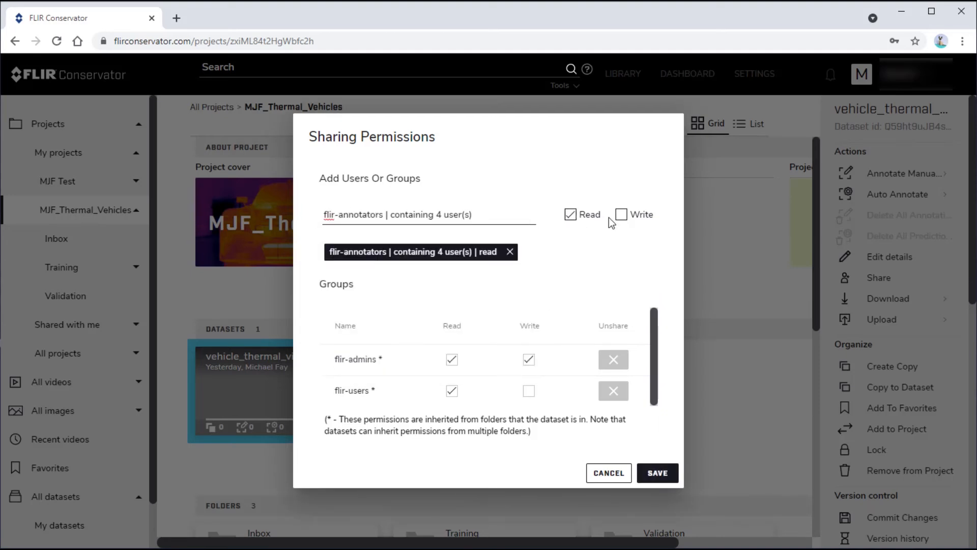
pyautogui.click(658, 473)
pyautogui.click(658, 474)
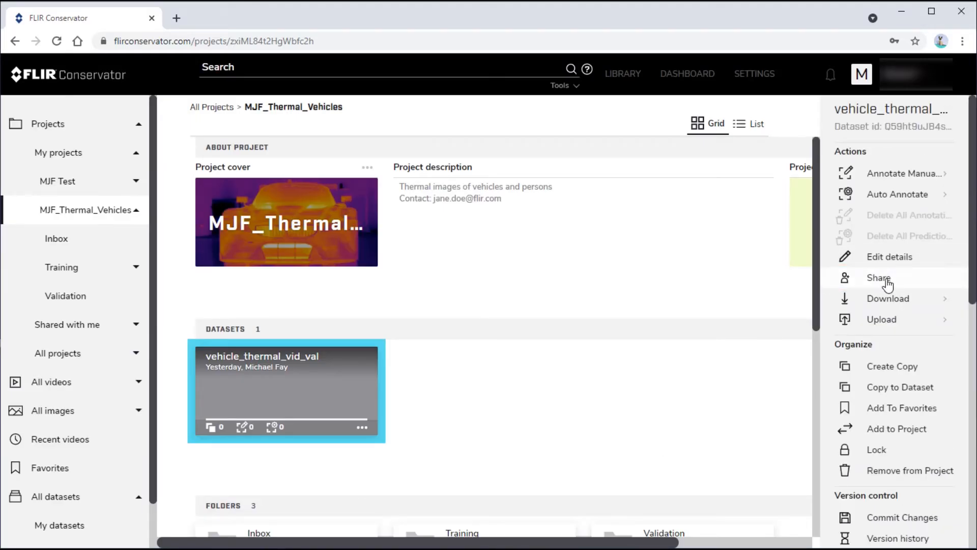
# Check the flir-annotators entry in the sharing permissions of vehicle_thermal_vid_val
pyautogui.click(884, 279)
pyautogui.moveTo(652, 350); pyautogui.dragTo(654, 386)
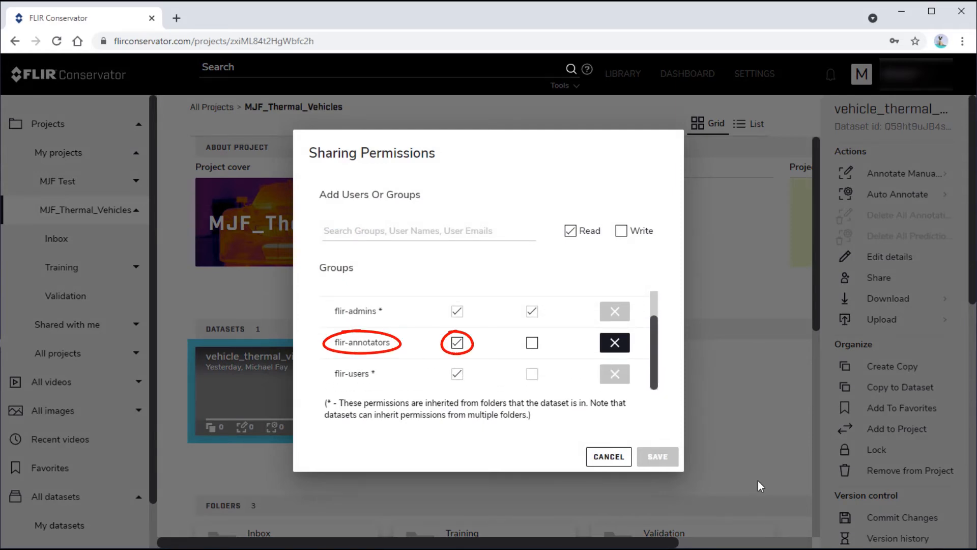
pyautogui.click(609, 458)
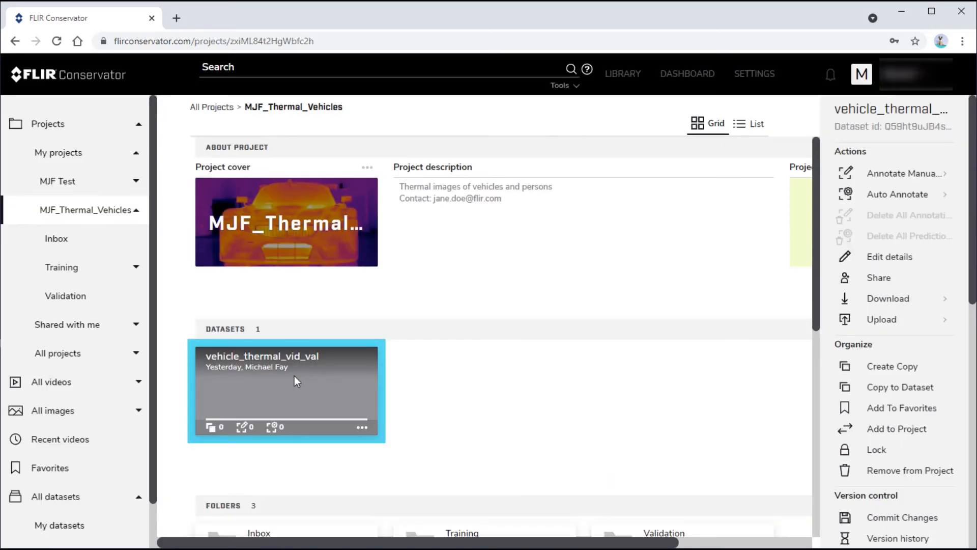
# Edit the vehicle_thermal_vid_val details, adding the tag "night" and the description "Night-time thermal views of vehicles"
pyautogui.click(363, 429)
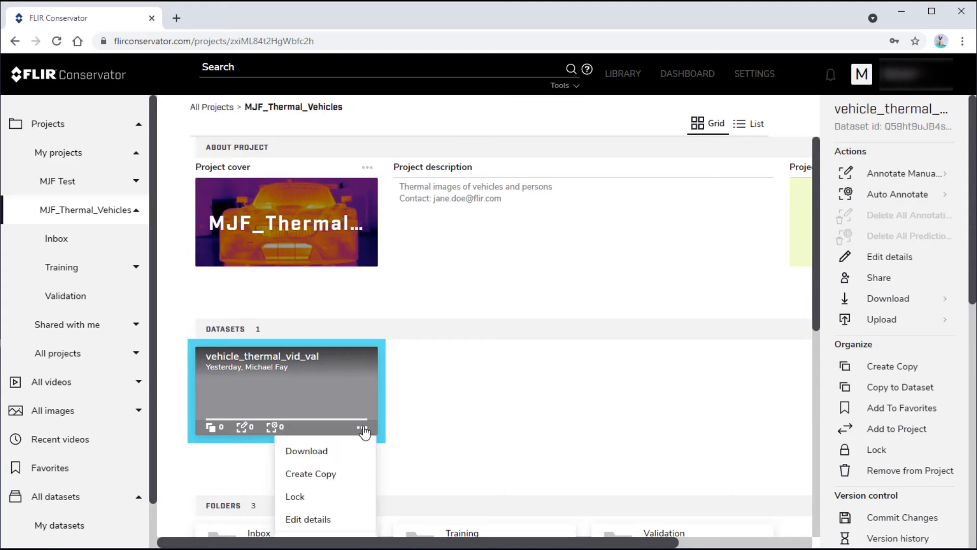
pyautogui.click(314, 520)
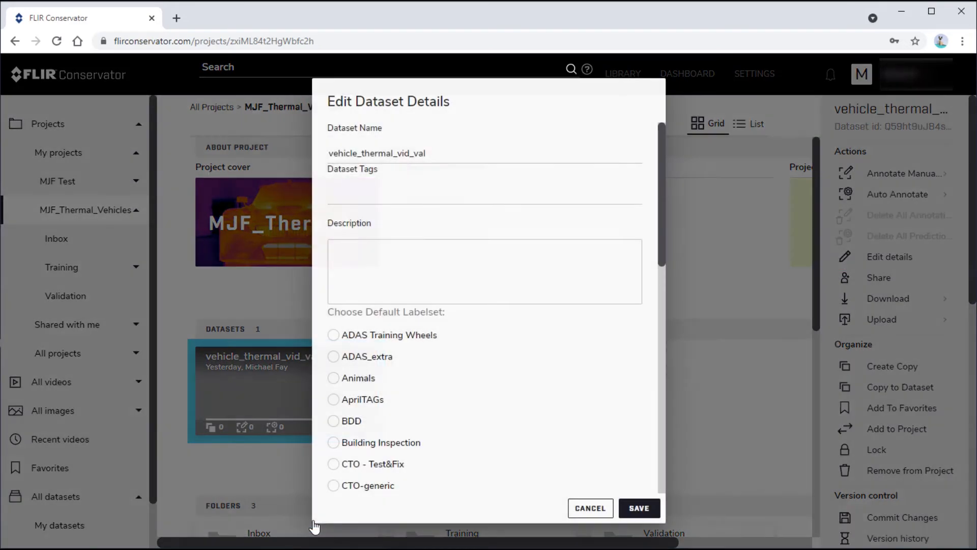
pyautogui.click(349, 199)
pyautogui.write('night')
pyautogui.click(342, 245)
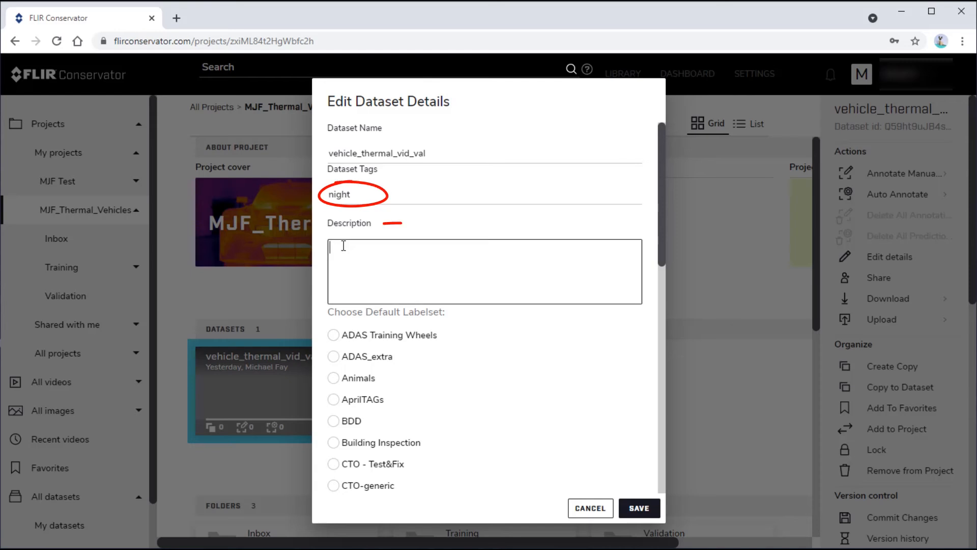
pyautogui.write('Night-time thermal views of vehicles')
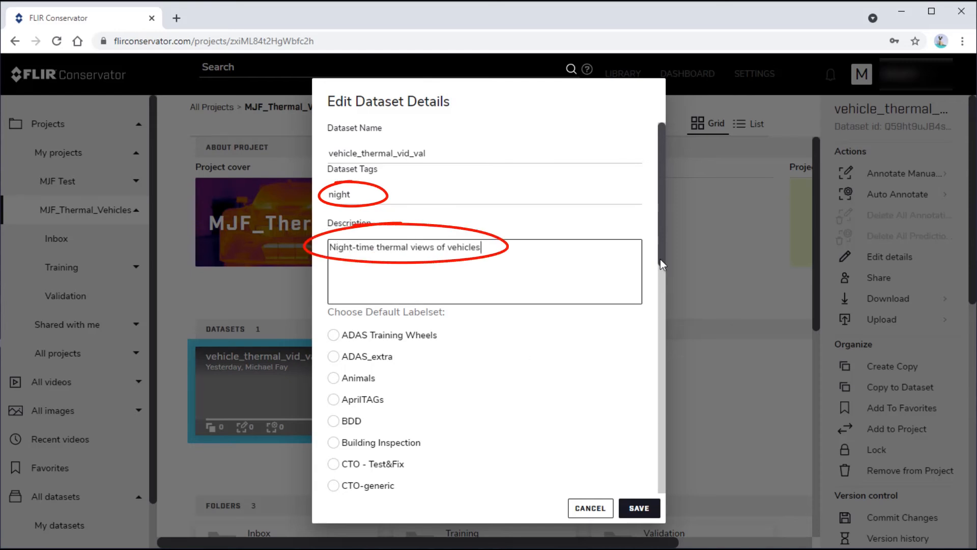
# Choose FLIR ADAS v2 as the dataset's default labelset and save the dataset details
pyautogui.moveTo(660, 258)
pyautogui.mouseDown()
pyautogui.moveTo(670, 483)
pyautogui.moveTo(667, 333)
pyautogui.mouseUp()
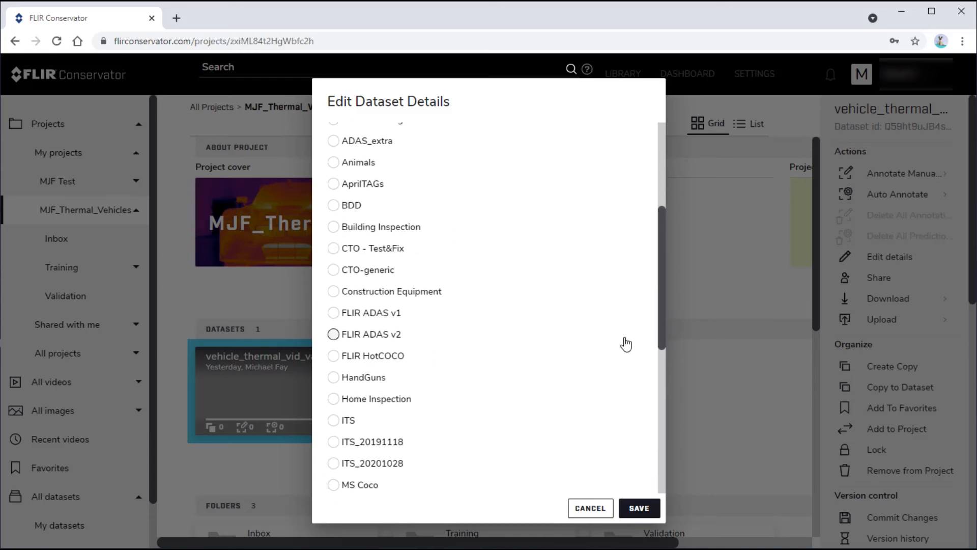
pyautogui.click(334, 335)
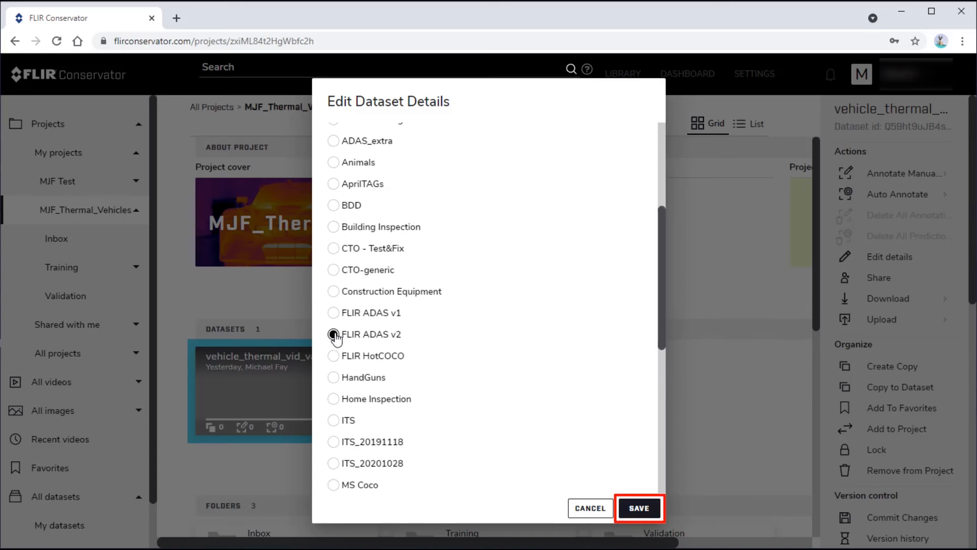
pyautogui.click(640, 508)
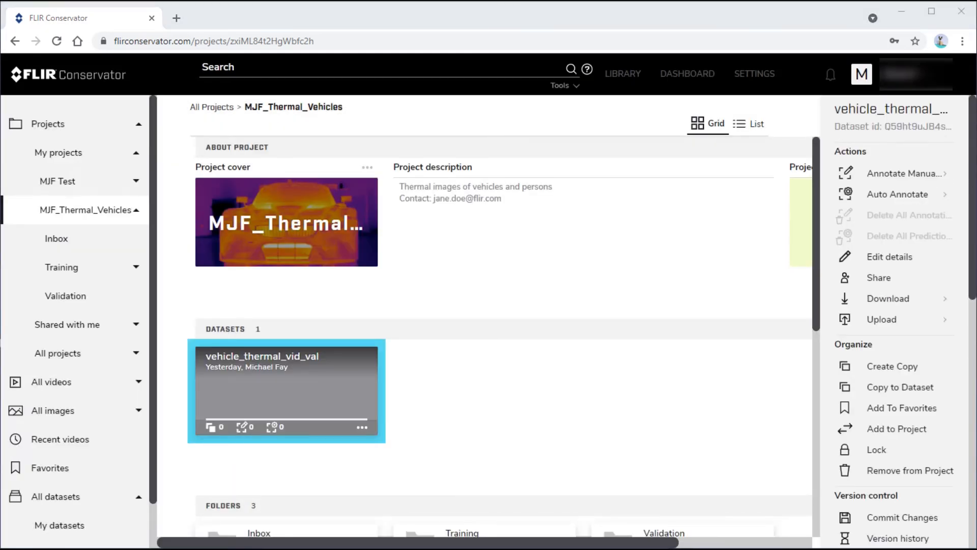
# Open the full details page of the vehicle_thermal_vid_val dataset
pyautogui.moveTo(972, 294); pyautogui.dragTo(973, 509)
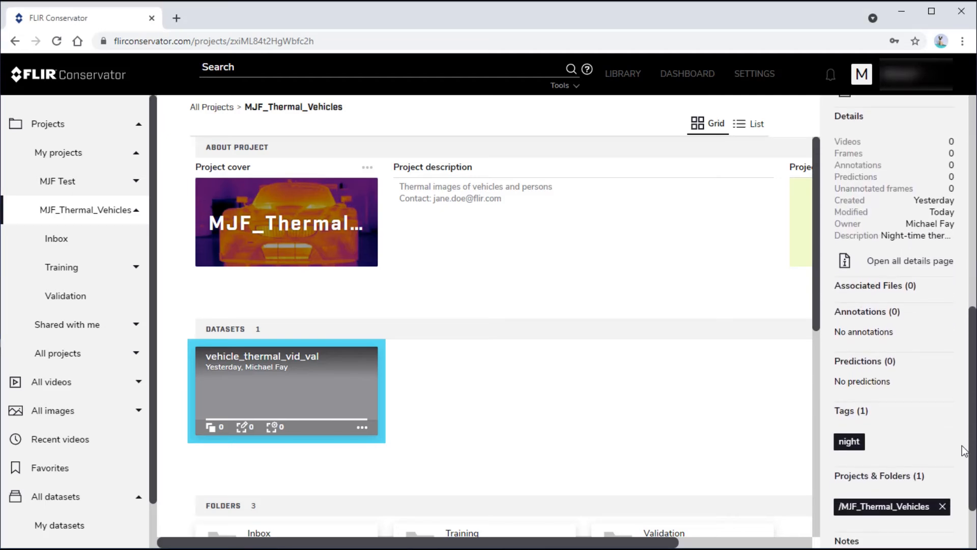
pyautogui.click(878, 272)
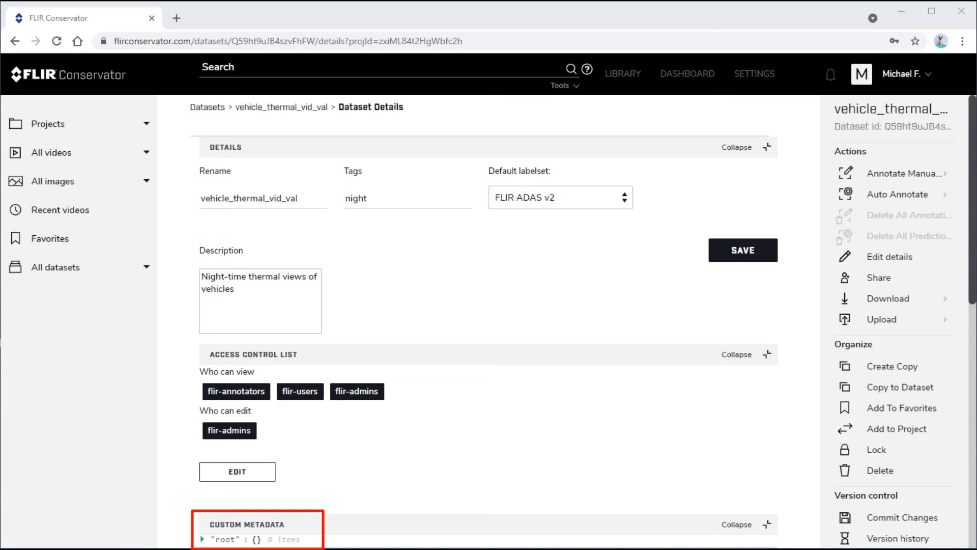
# Add a key named "paired-with" to the root of the dataset's custom metadata
pyautogui.moveTo(290, 540)
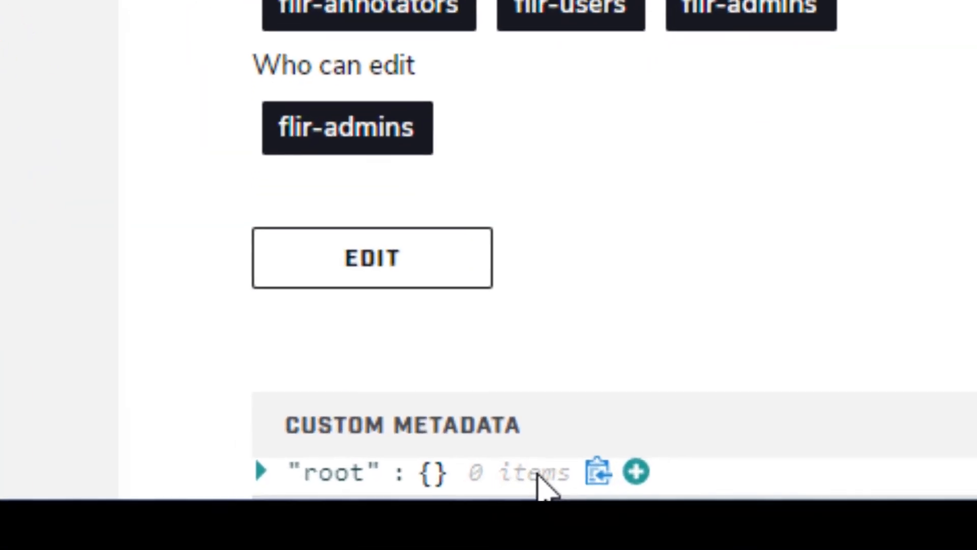
pyautogui.click(637, 471)
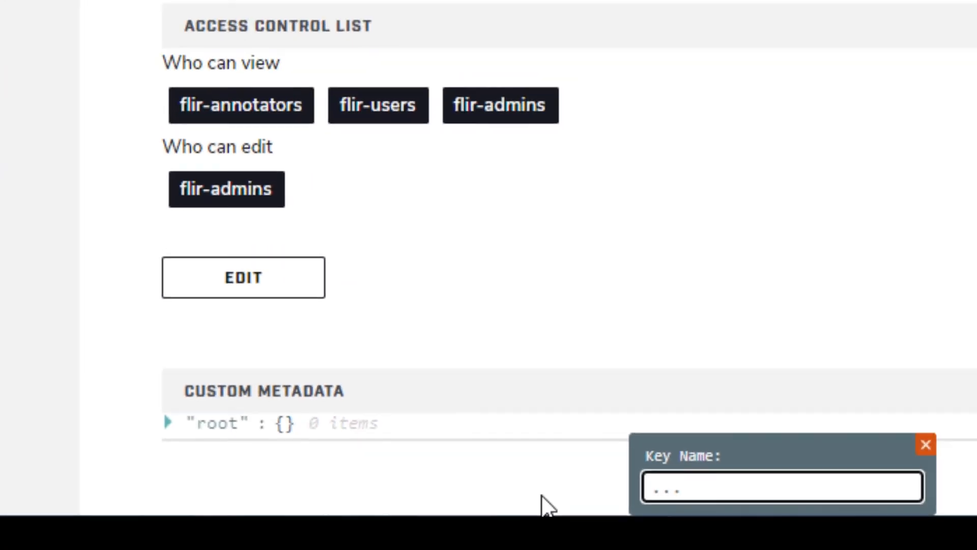
pyautogui.write('paired-with')
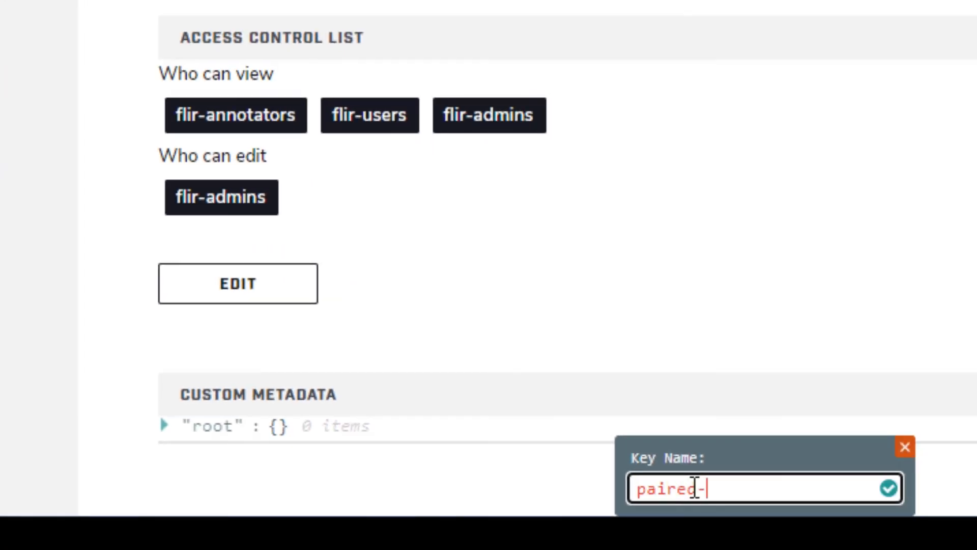
pyautogui.click(888, 488)
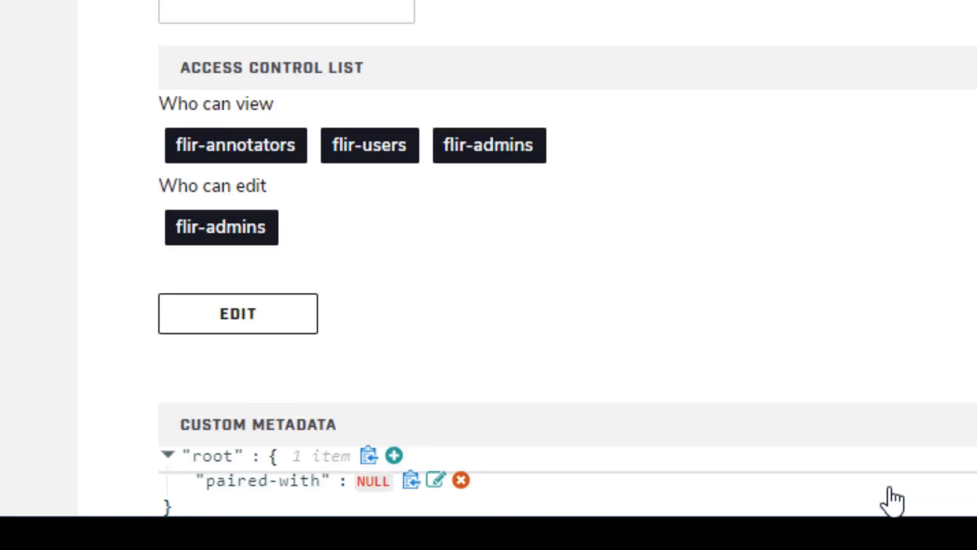
# Set the value of the "paired-with" metadata key to vehicle_rgb_vid_val
pyautogui.click(435, 480)
pyautogui.write('vehicle_r')
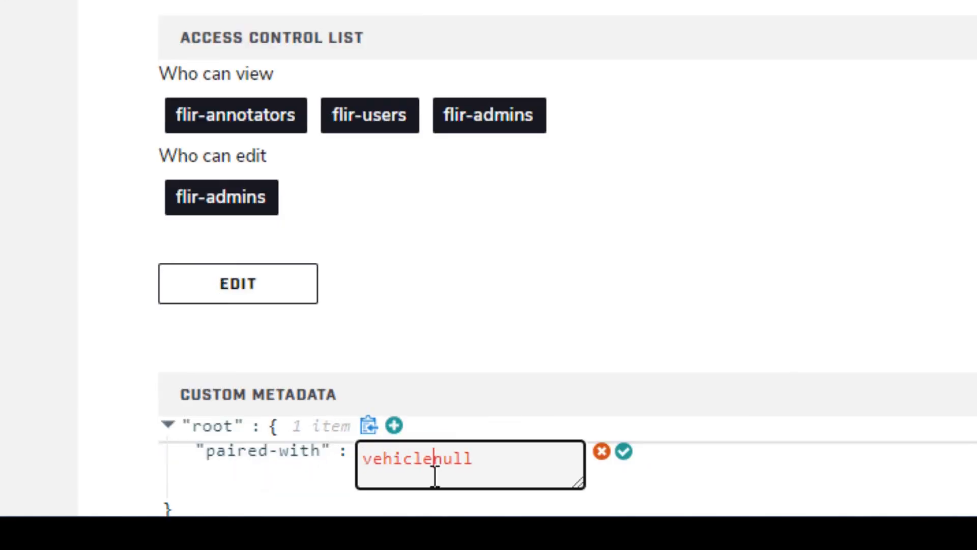
pyautogui.write('gb_vid_va')
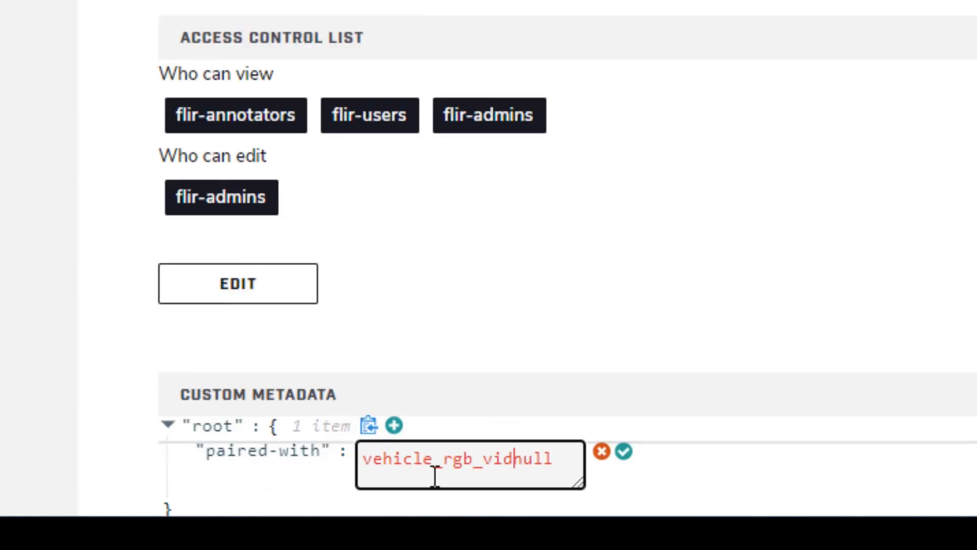
pyautogui.write('l')
pyautogui.press('Delete')
pyautogui.press('Delete')
pyautogui.press('Delete')
pyautogui.press('Delete')
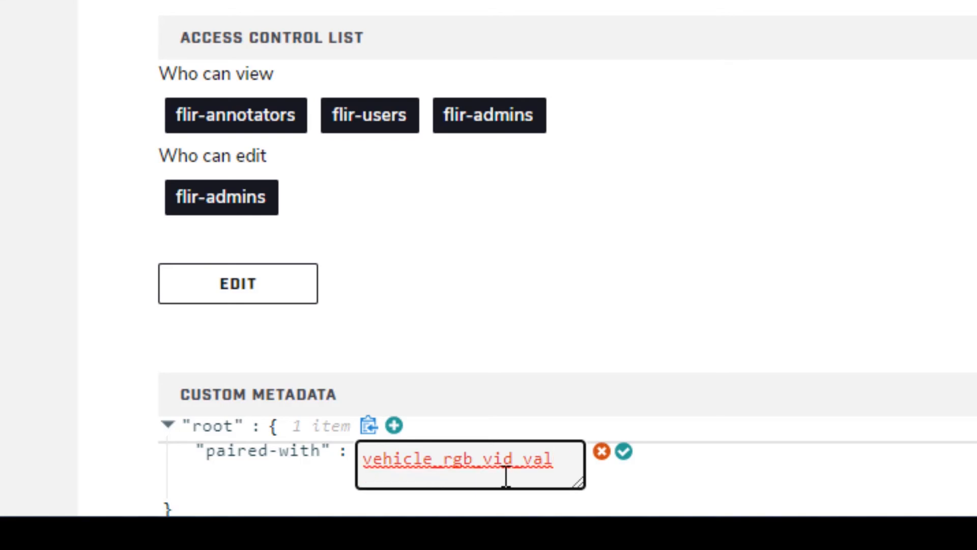
pyautogui.click(623, 453)
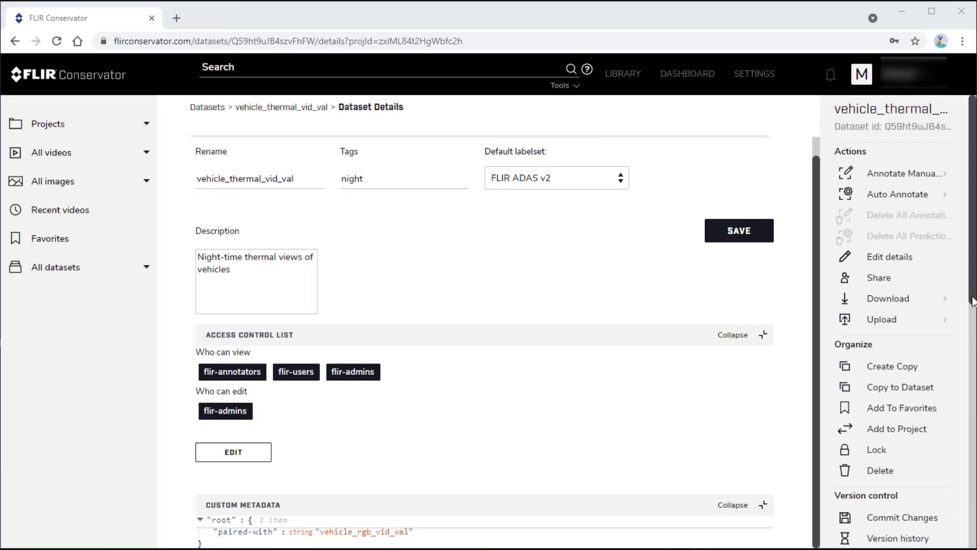
pyautogui.moveTo(972, 293); pyautogui.dragTo(972, 545)
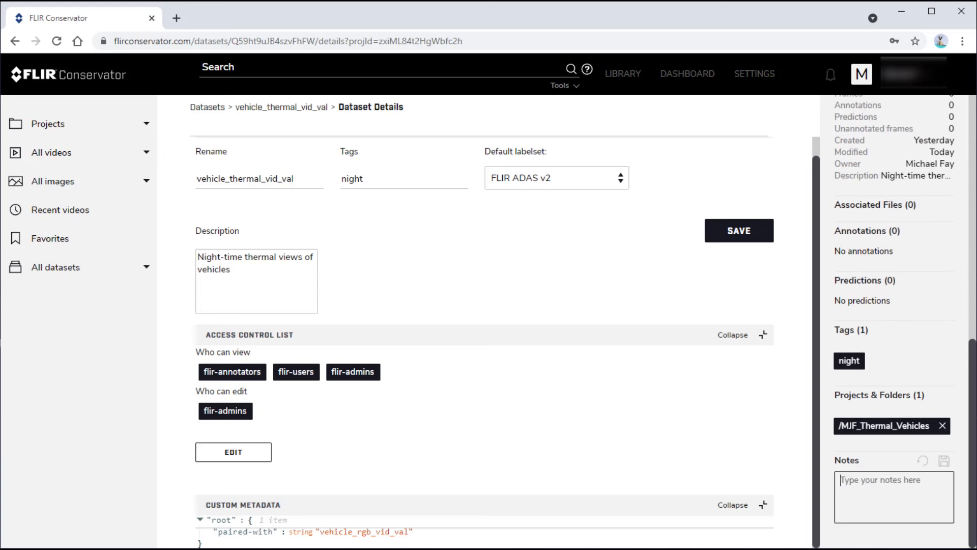
pyautogui.click(847, 479)
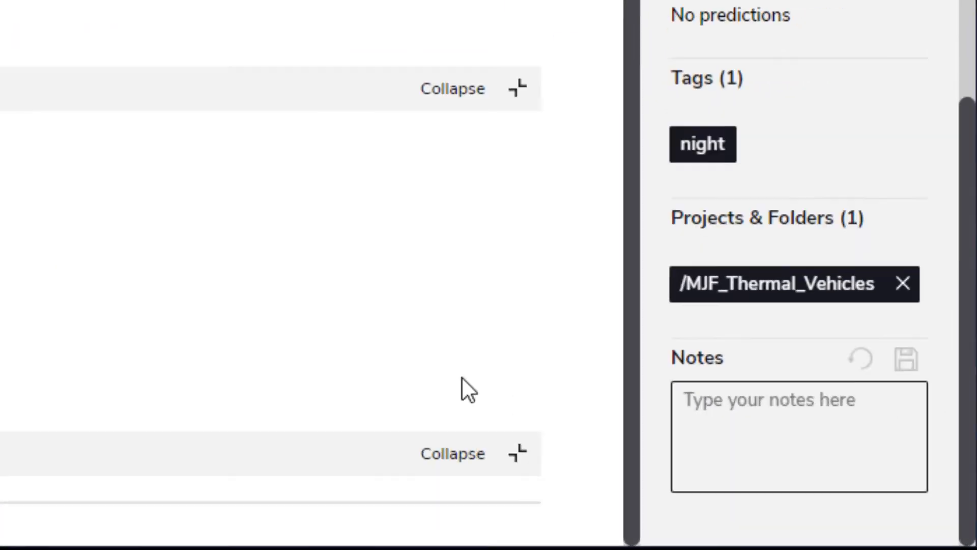
pyautogui.write('JI')
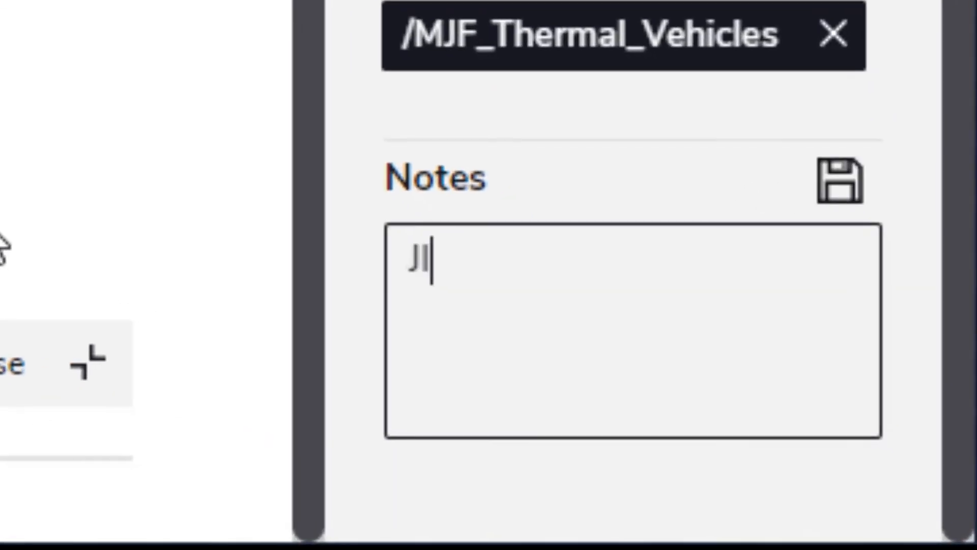
pyautogui.write('RA: https')
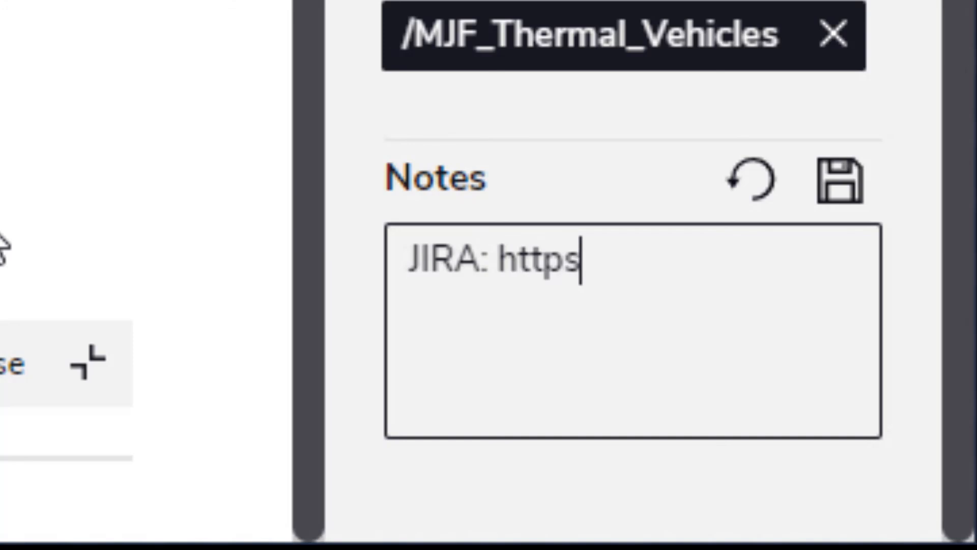
pyautogui.write('://jiracomme')
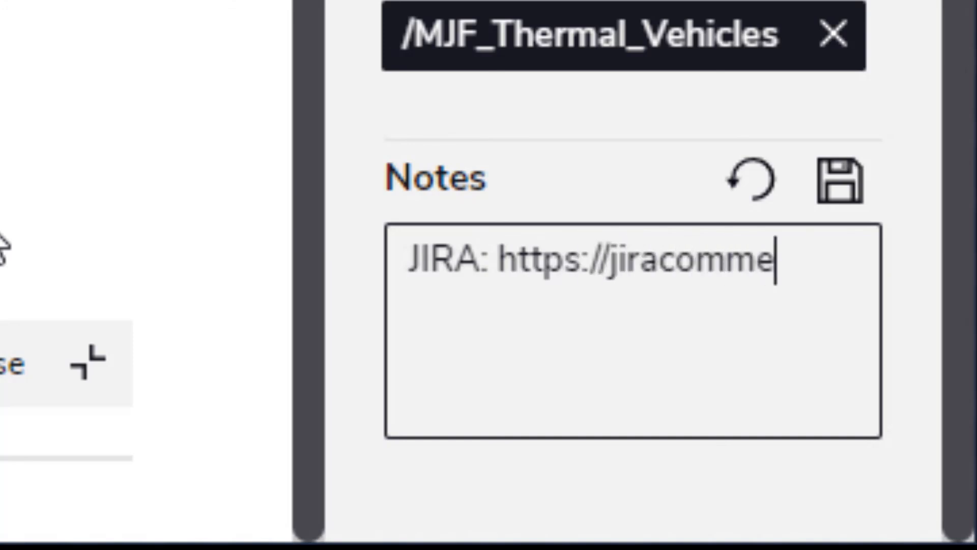
pyautogui.write('rcial.corp.')
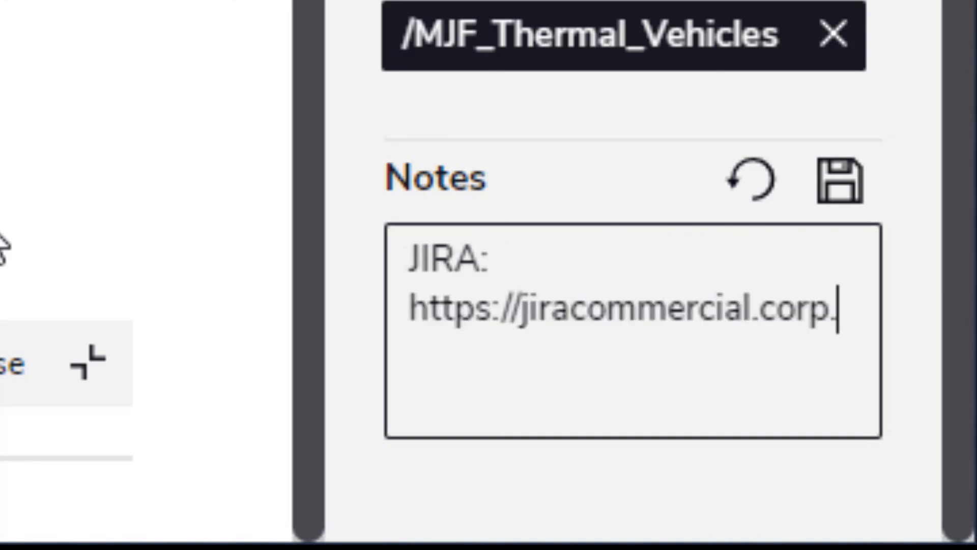
pyautogui.write('com/browse/')
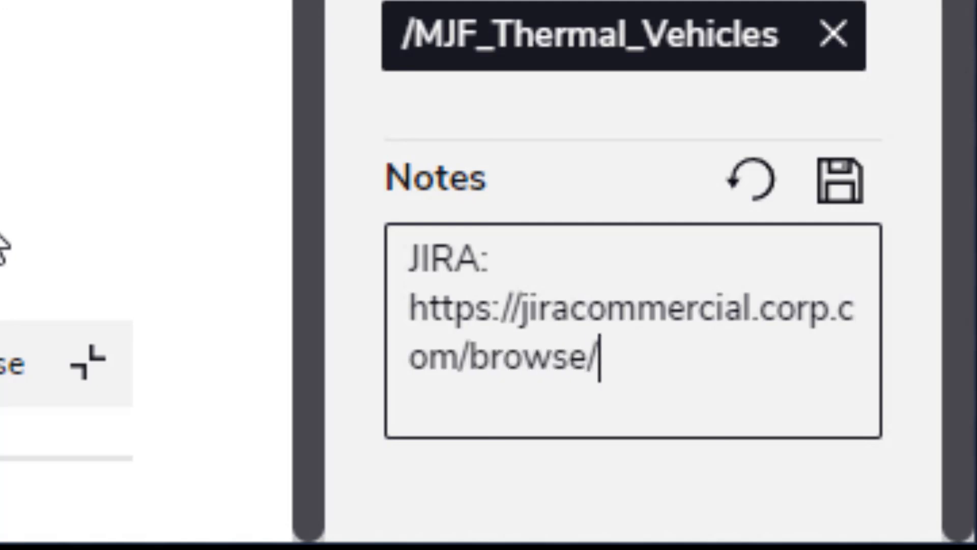
pyautogui.write('ABC')
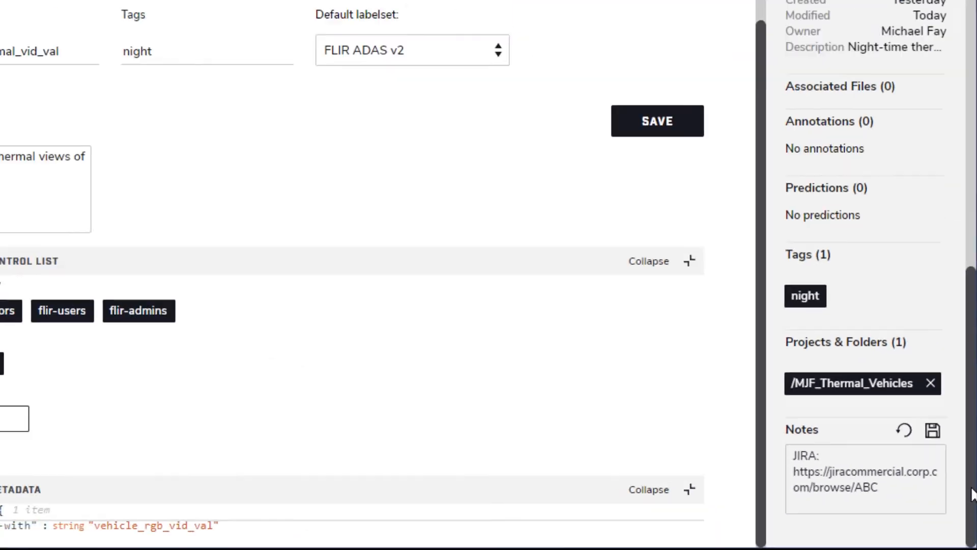
# Upload Policy.docx from the All Video Data folder as an associated file of the vehicle_thermal_vid_val dataset
pyautogui.scroll(5, 971, 493)
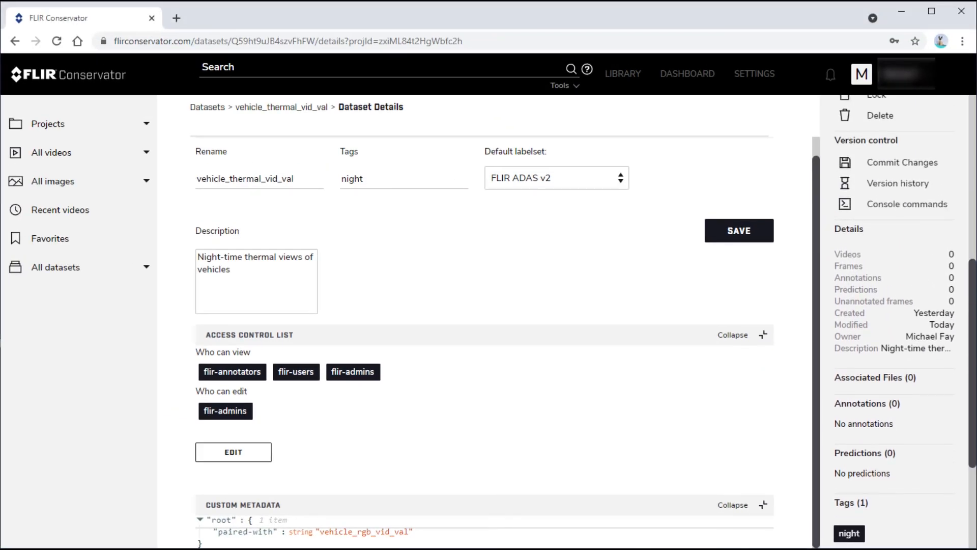
pyautogui.scroll(5, 969, 211)
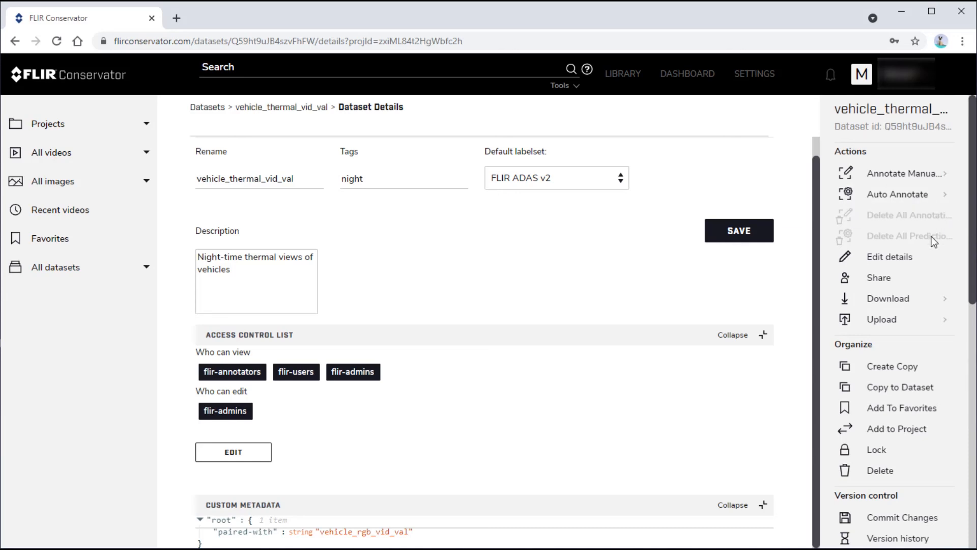
pyautogui.click(942, 319)
pyautogui.click(871, 342)
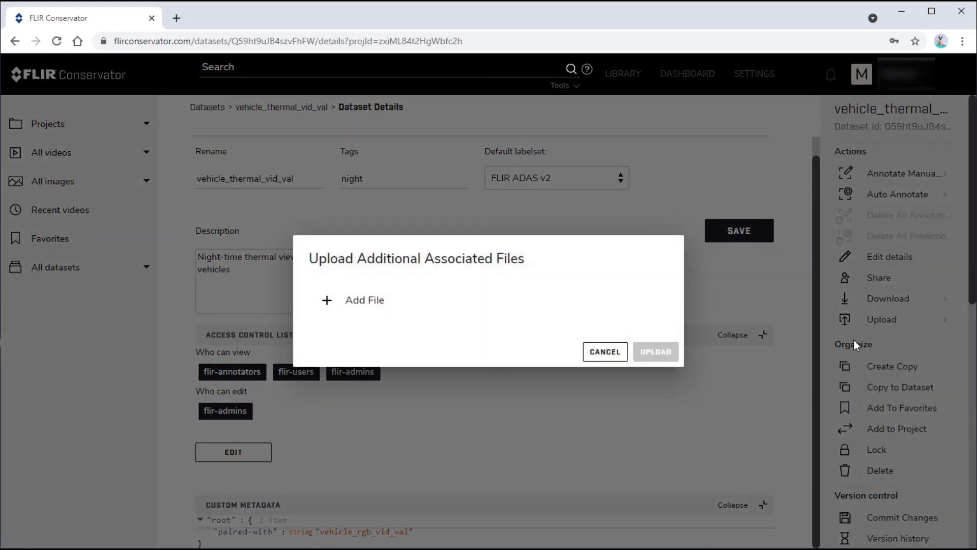
pyautogui.click(356, 300)
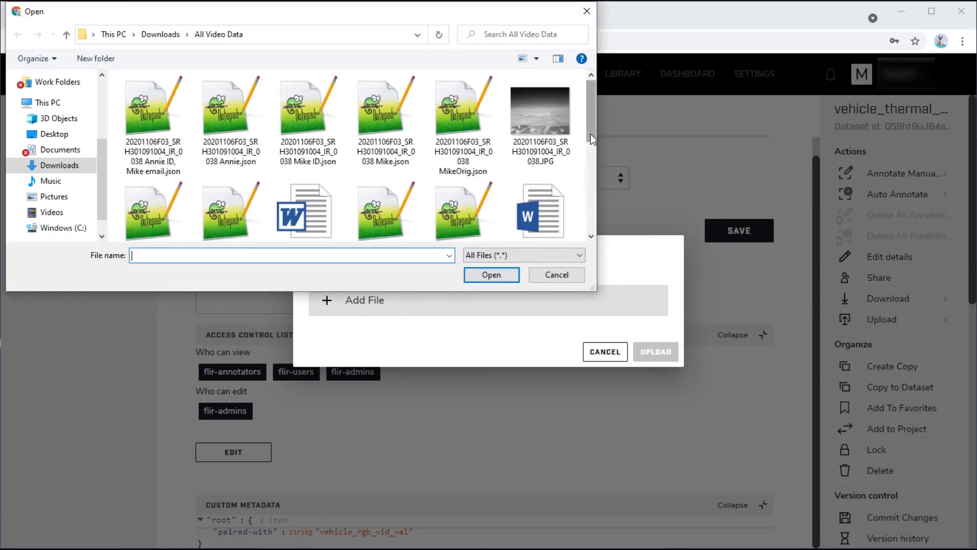
pyautogui.moveTo(590, 133); pyautogui.dragTo(594, 157)
pyautogui.doubleClick(541, 154)
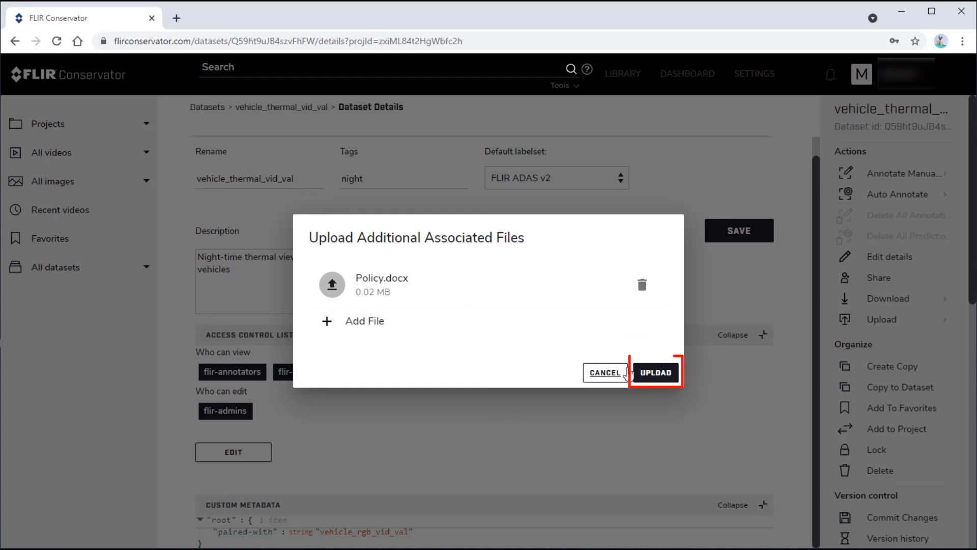
pyautogui.click(647, 373)
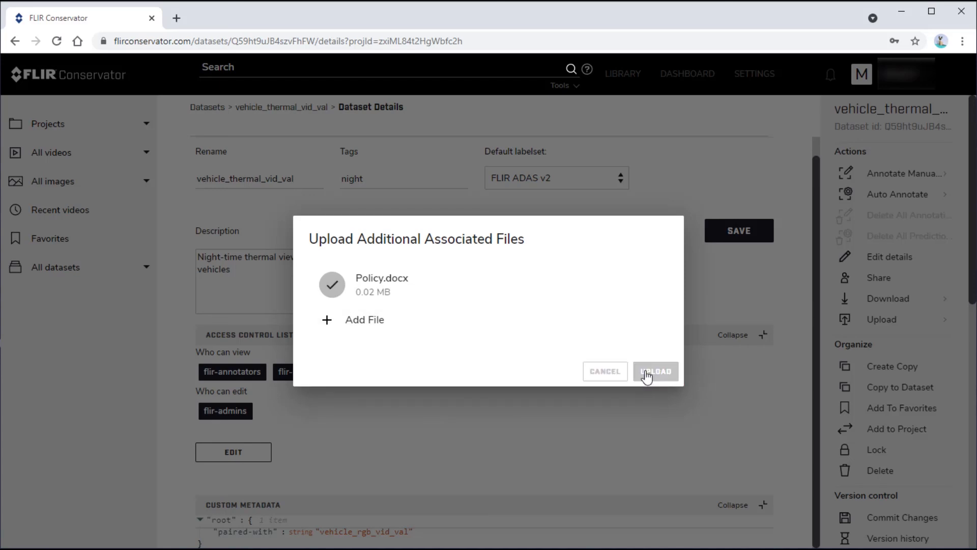